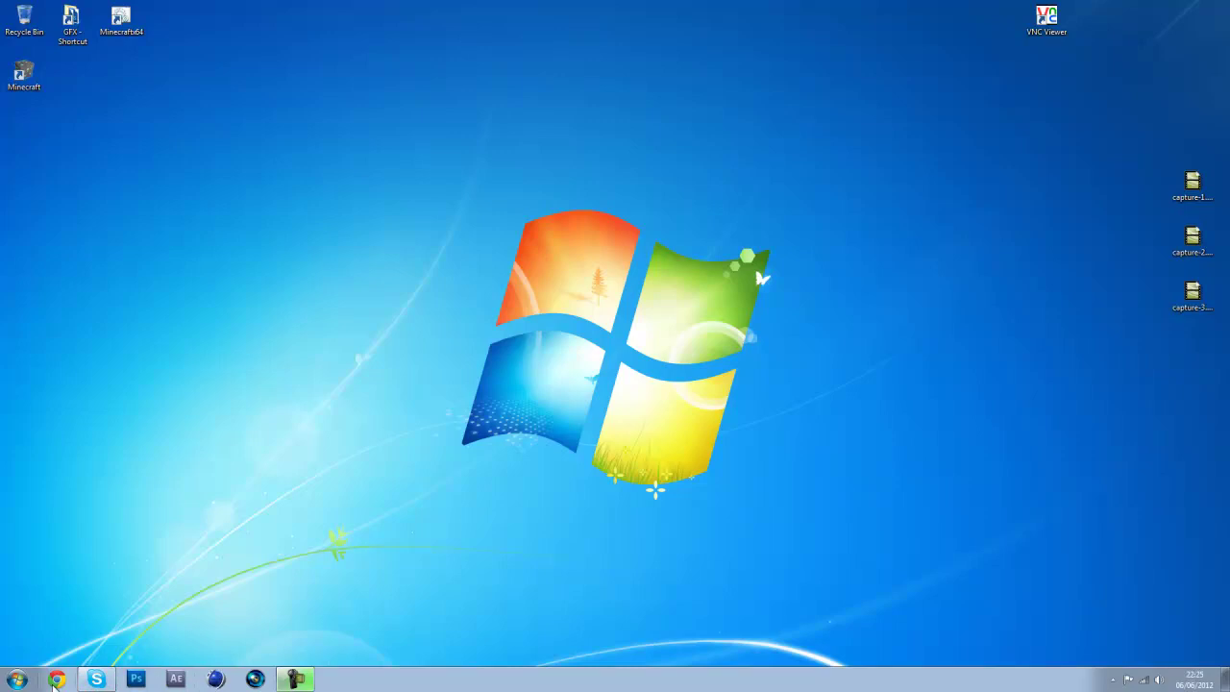
# Open the Windows 7 Start menu showing recent programs such as Notepad, Handbrake and WinRAR
pyautogui.click(14, 680)
pyautogui.click(15, 680)
pyautogui.click(17, 681)
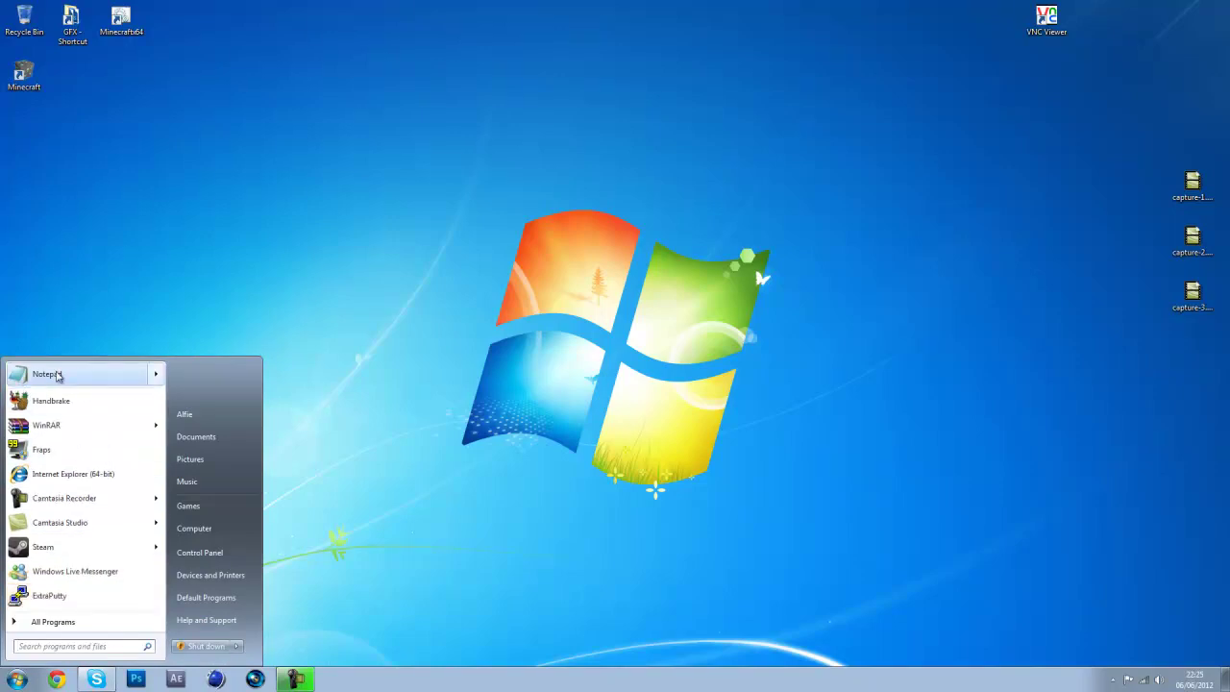
# Launch Notepad, unpin it from the Start menu, then close the empty window
pyautogui.click(59, 374)
pyautogui.press('super')
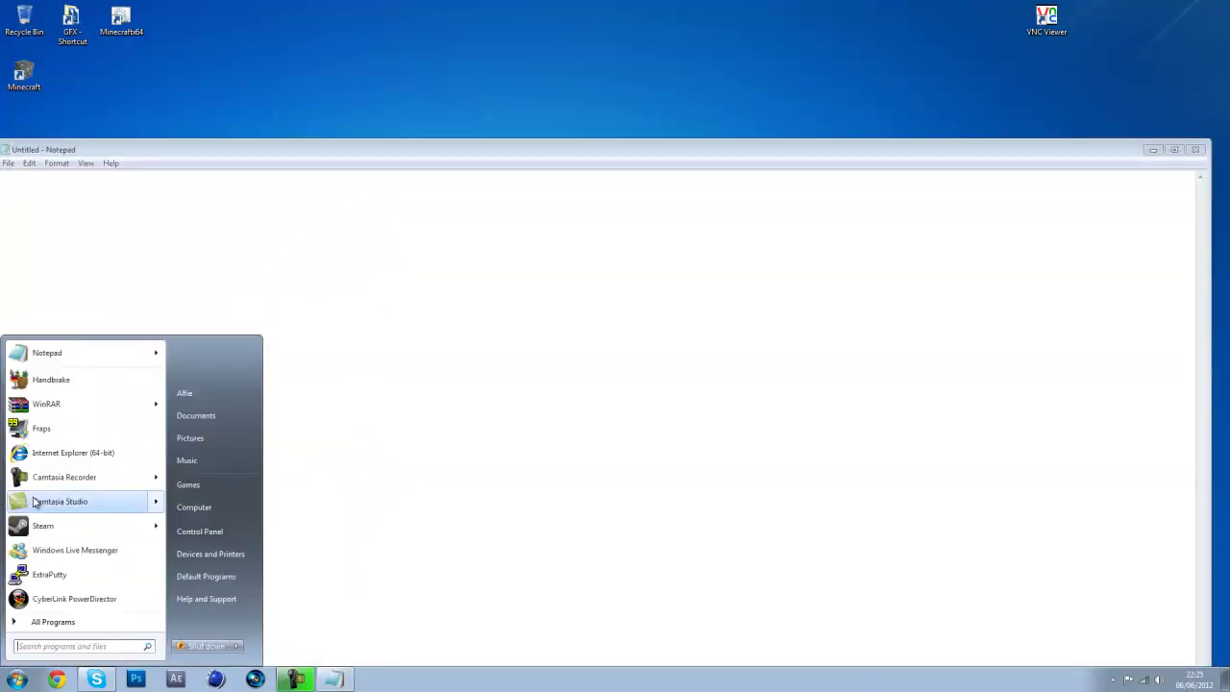
pyautogui.rightClick(91, 357)
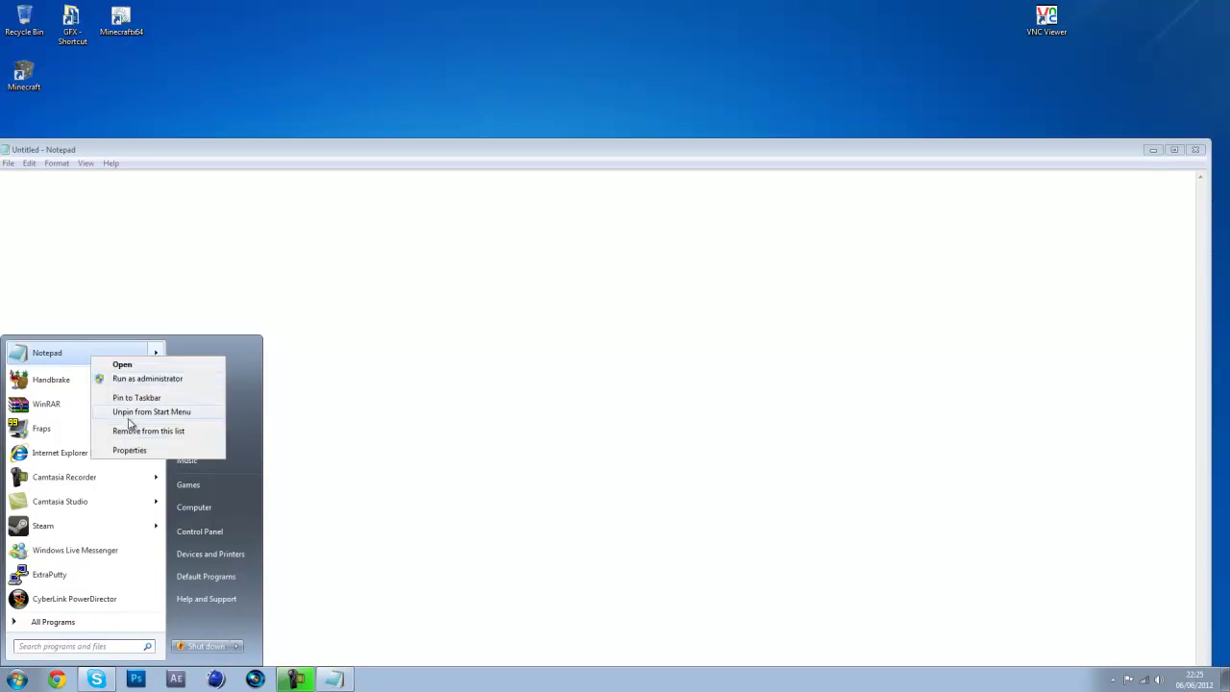
pyautogui.click(129, 415)
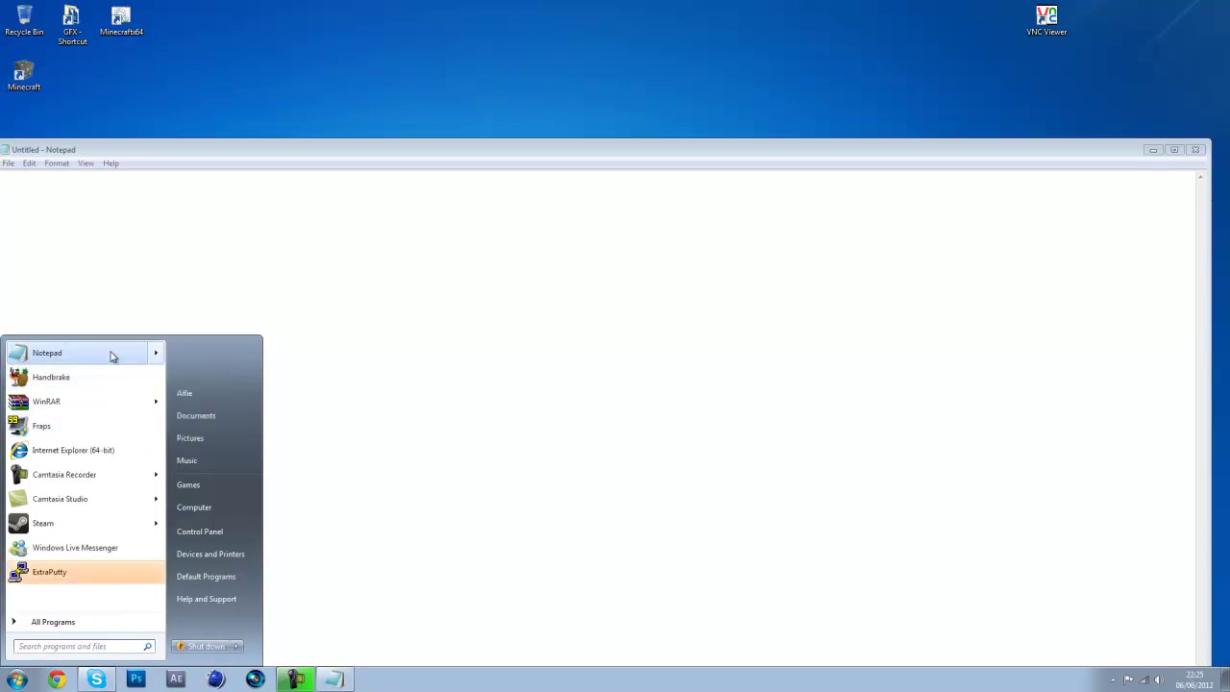
pyautogui.press('super')
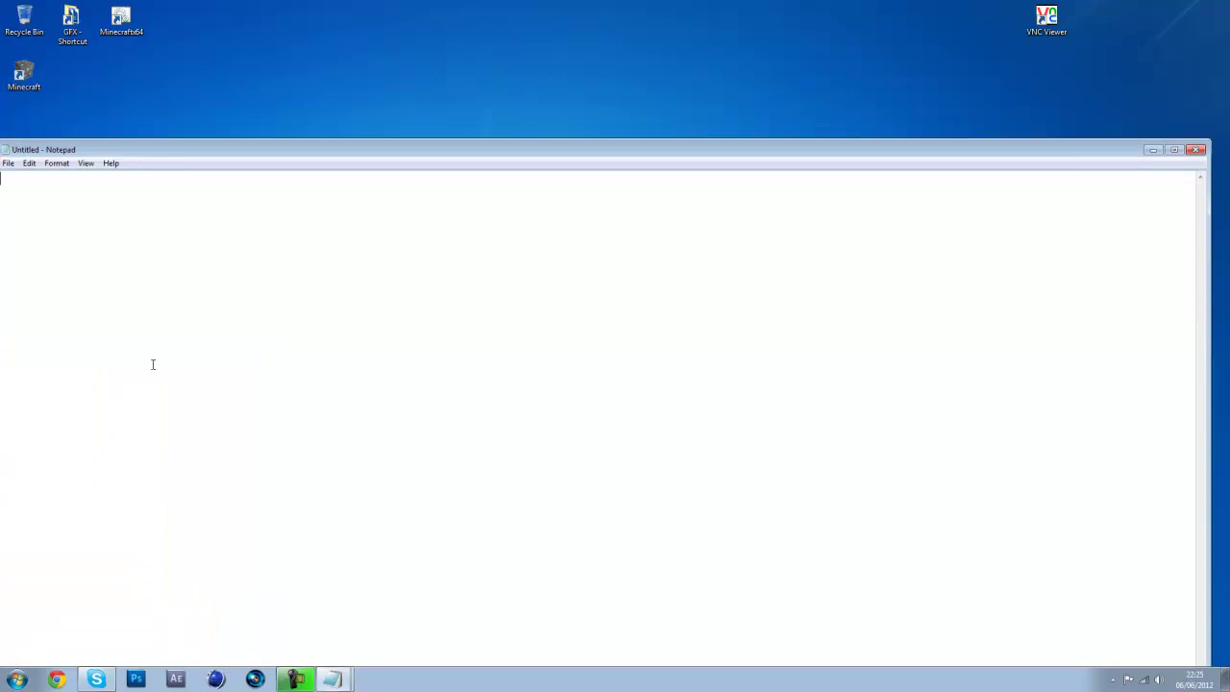
pyautogui.press('super')
pyautogui.press('Escape')
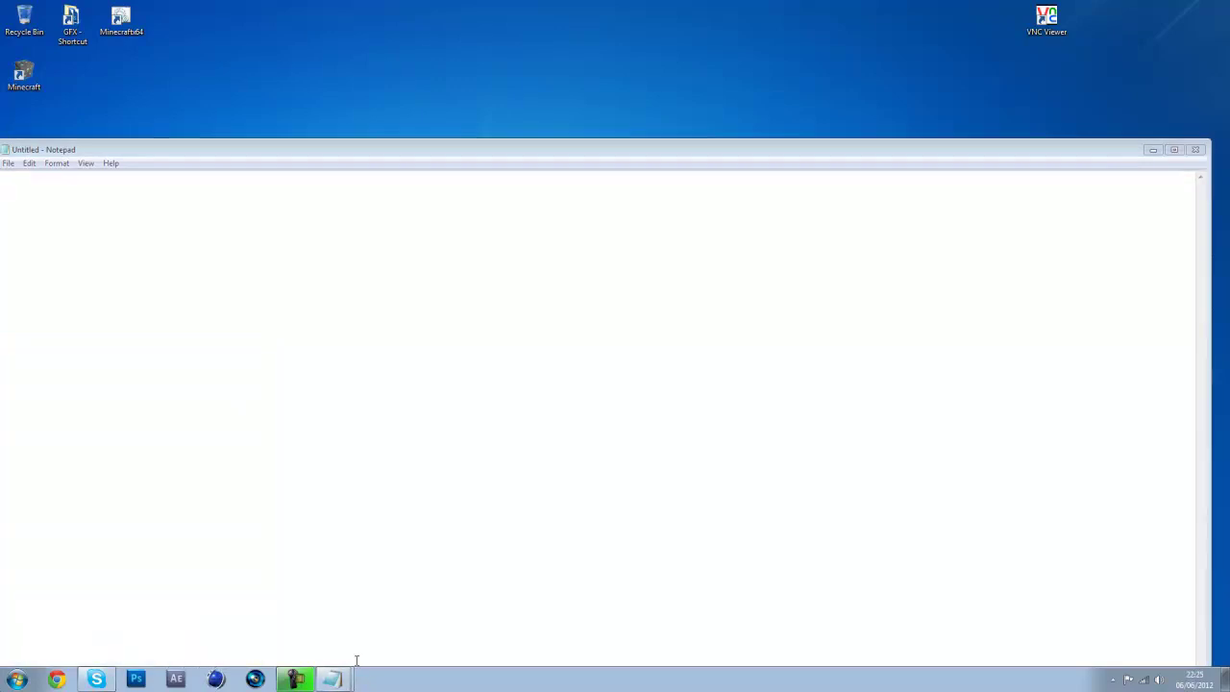
pyautogui.hotkey('alt', 'F4')
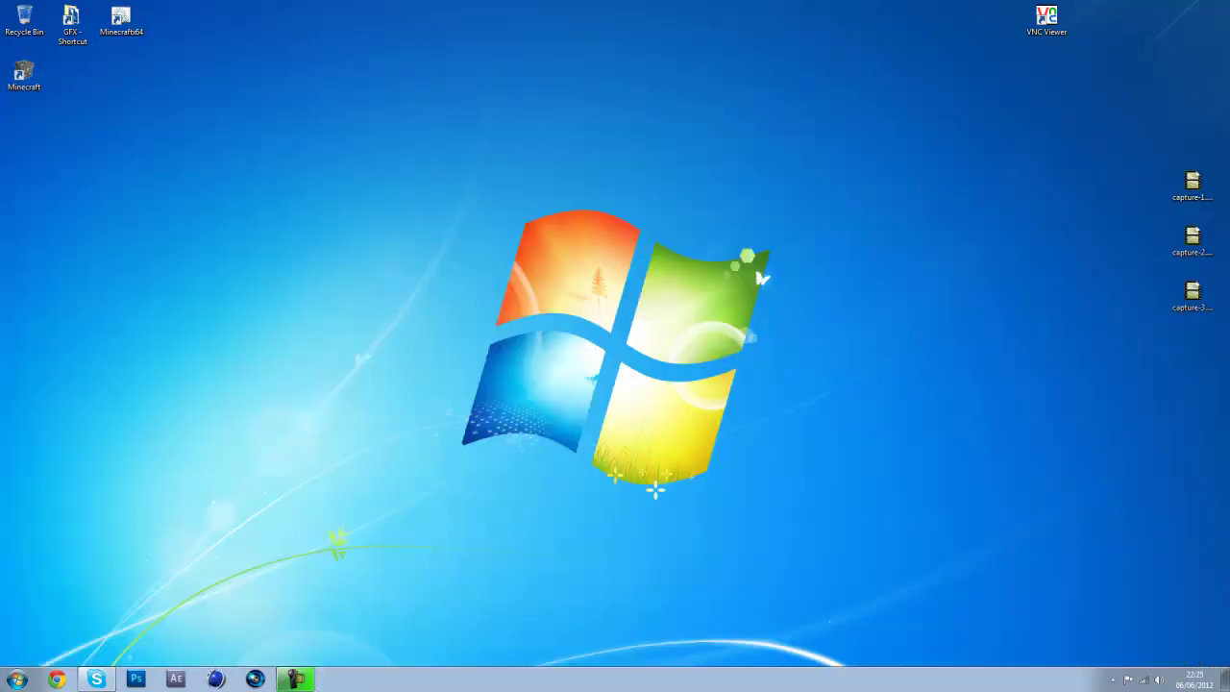
# Relaunch Notepad and size its window smaller, centred on the desktop
pyautogui.click(17, 679)
pyautogui.click(74, 375)
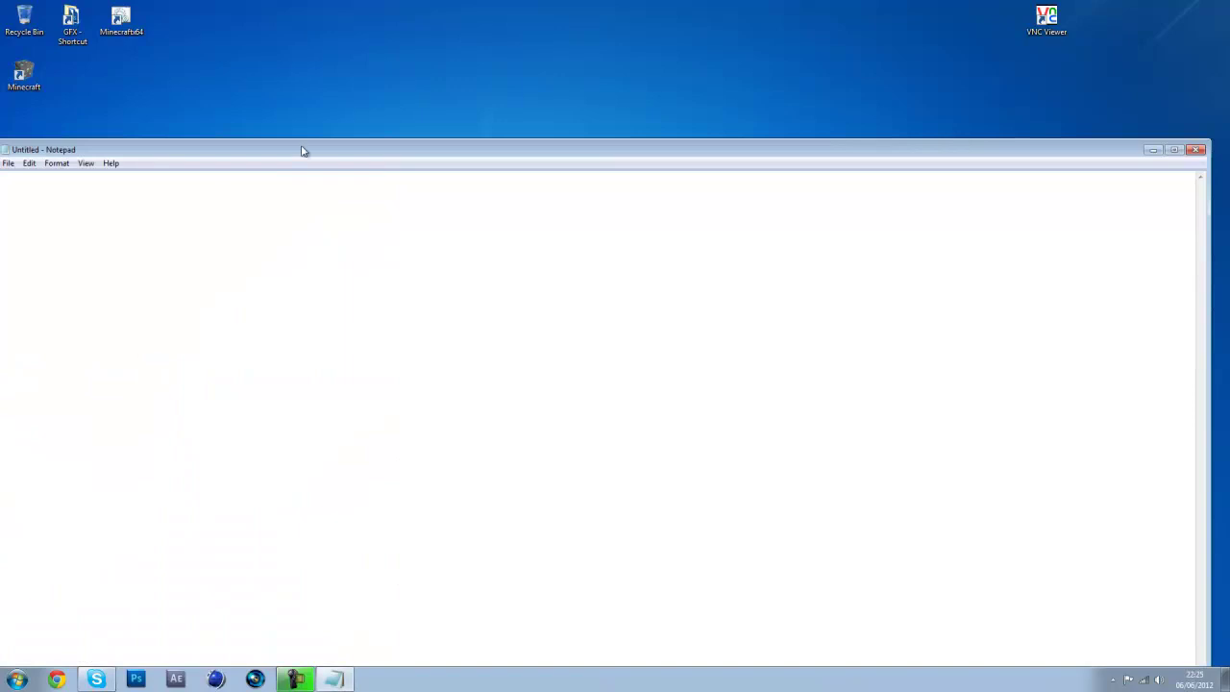
pyautogui.moveTo(302, 151); pyautogui.dragTo(379, 19)
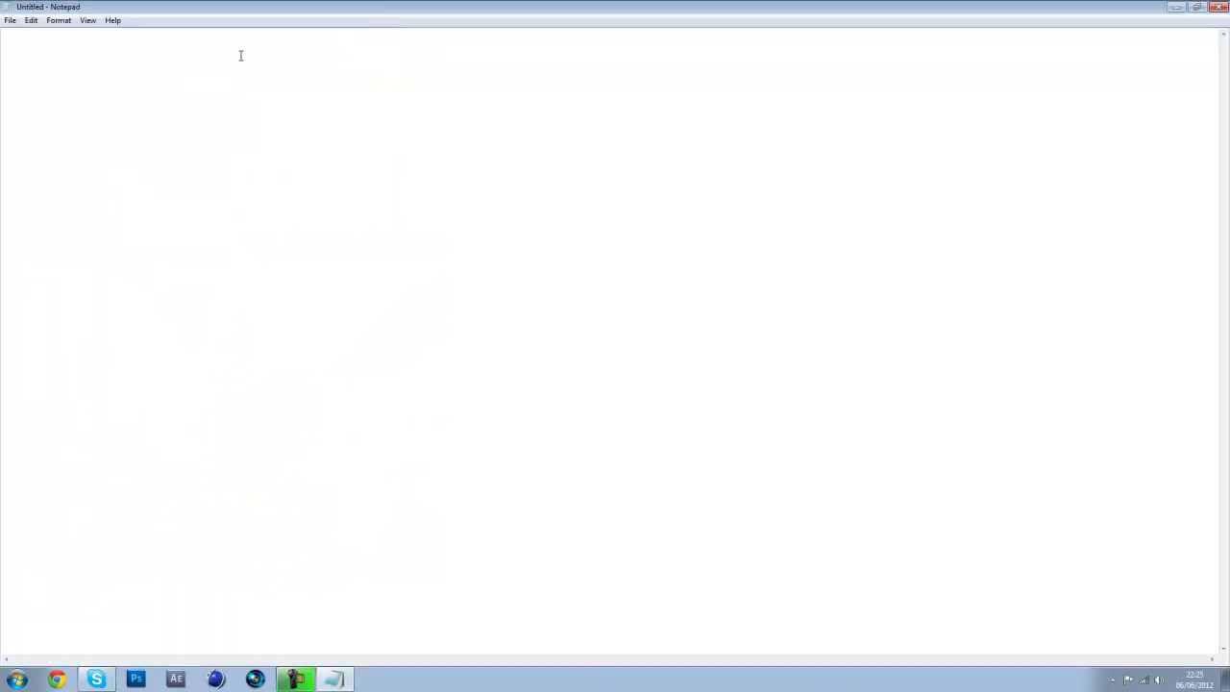
pyautogui.click(1196, 6)
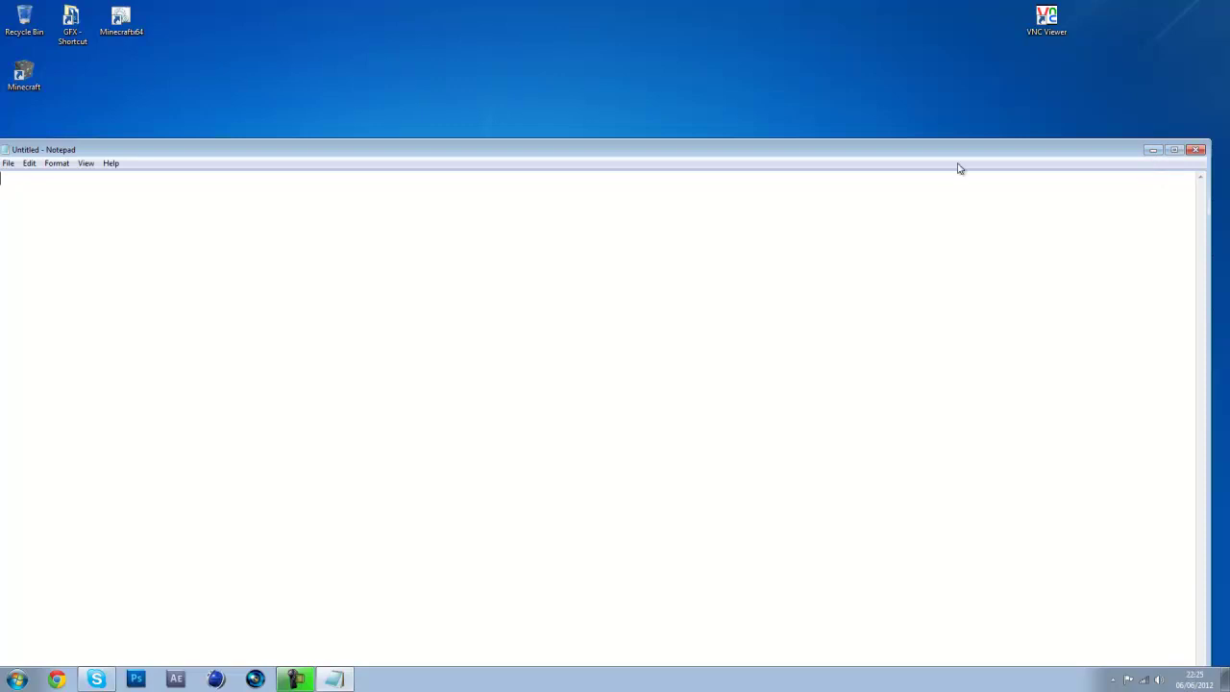
pyautogui.moveTo(961, 152); pyautogui.dragTo(952, 63)
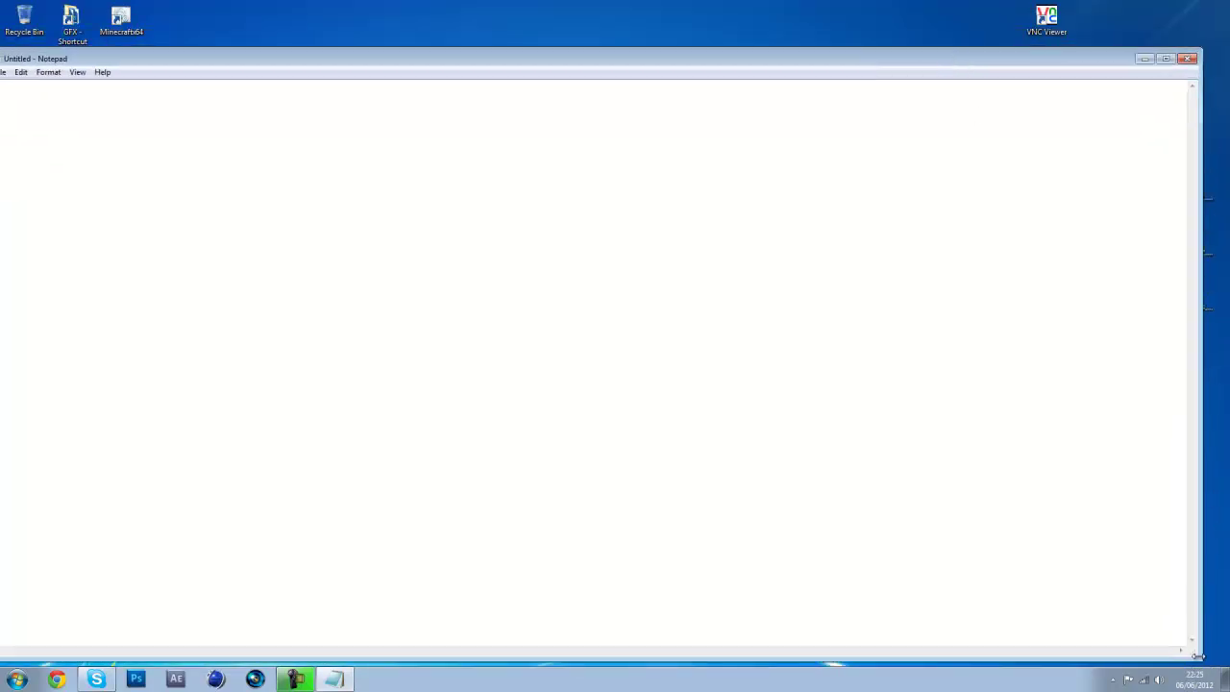
pyautogui.moveTo(1200, 659); pyautogui.dragTo(844, 426)
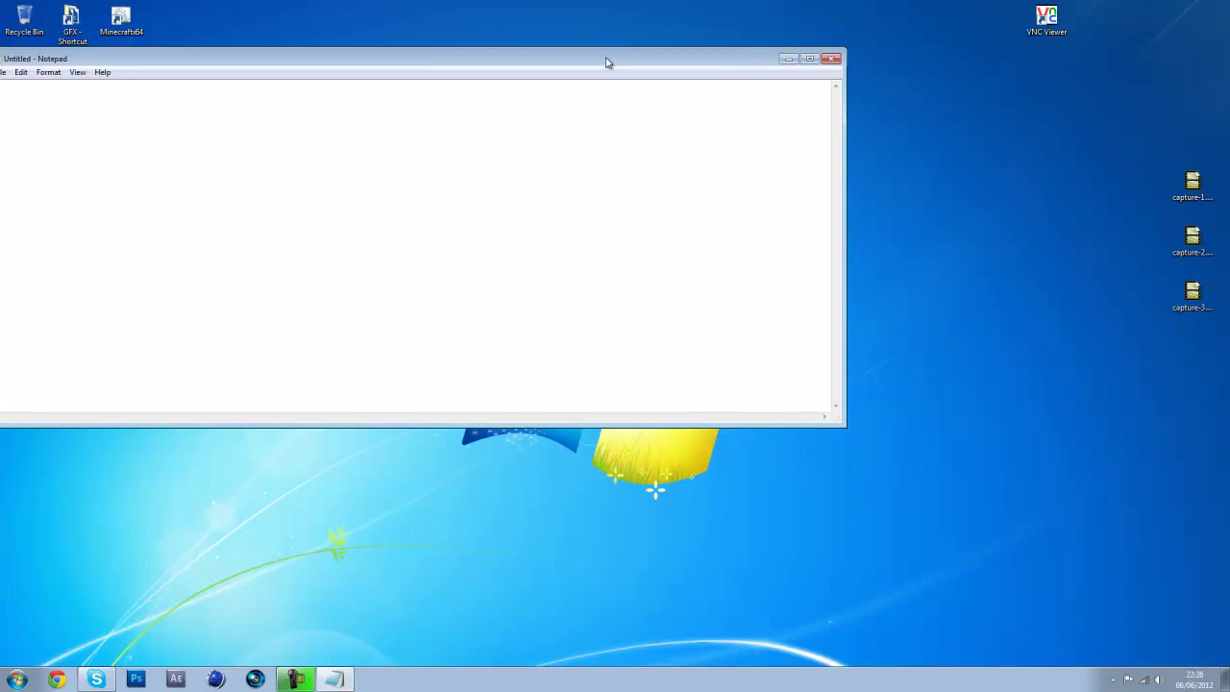
pyautogui.moveTo(606, 61); pyautogui.dragTo(793, 154)
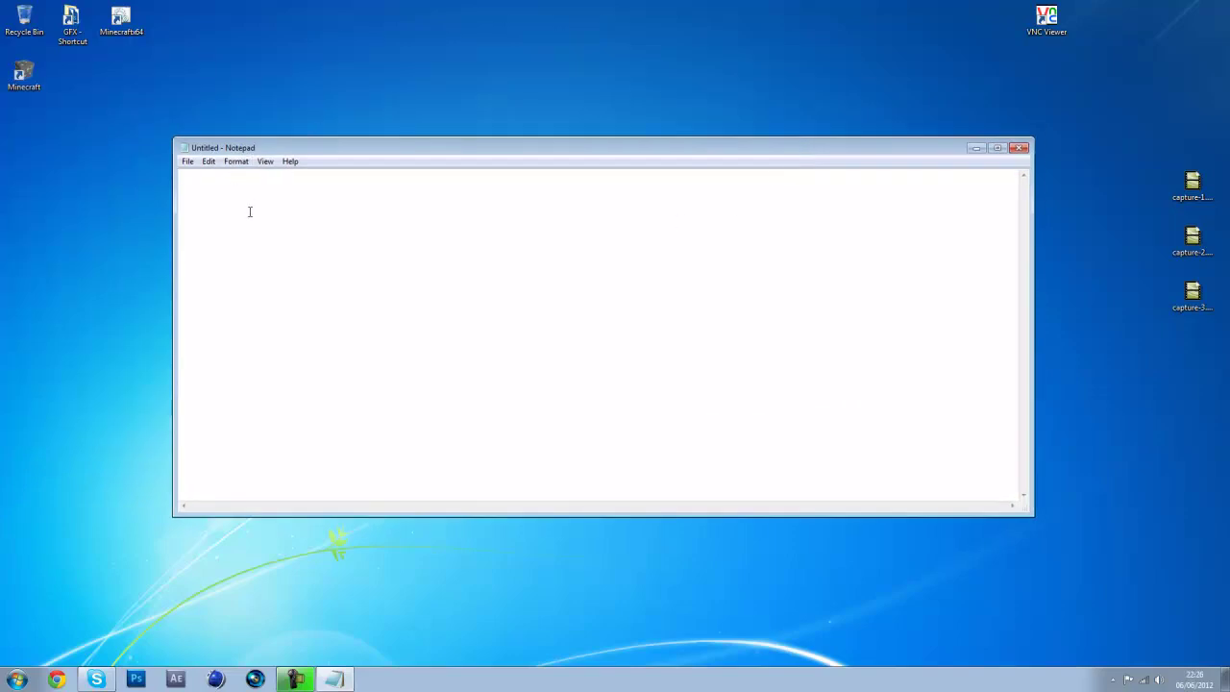
# Type 'apt-get install tightvncserver' as the document's first line
pyautogui.write('tightvncserver')
pyautogui.moveTo(420, 199); pyautogui.dragTo(68, 174)
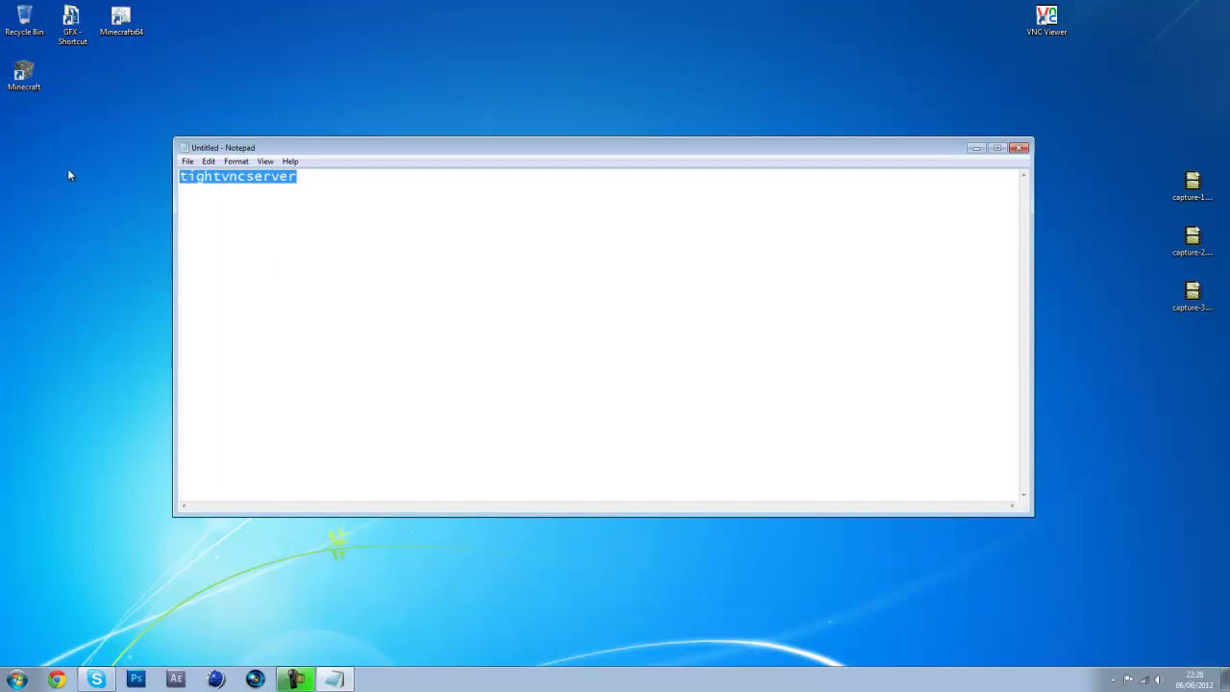
pyautogui.write('apt-get ')
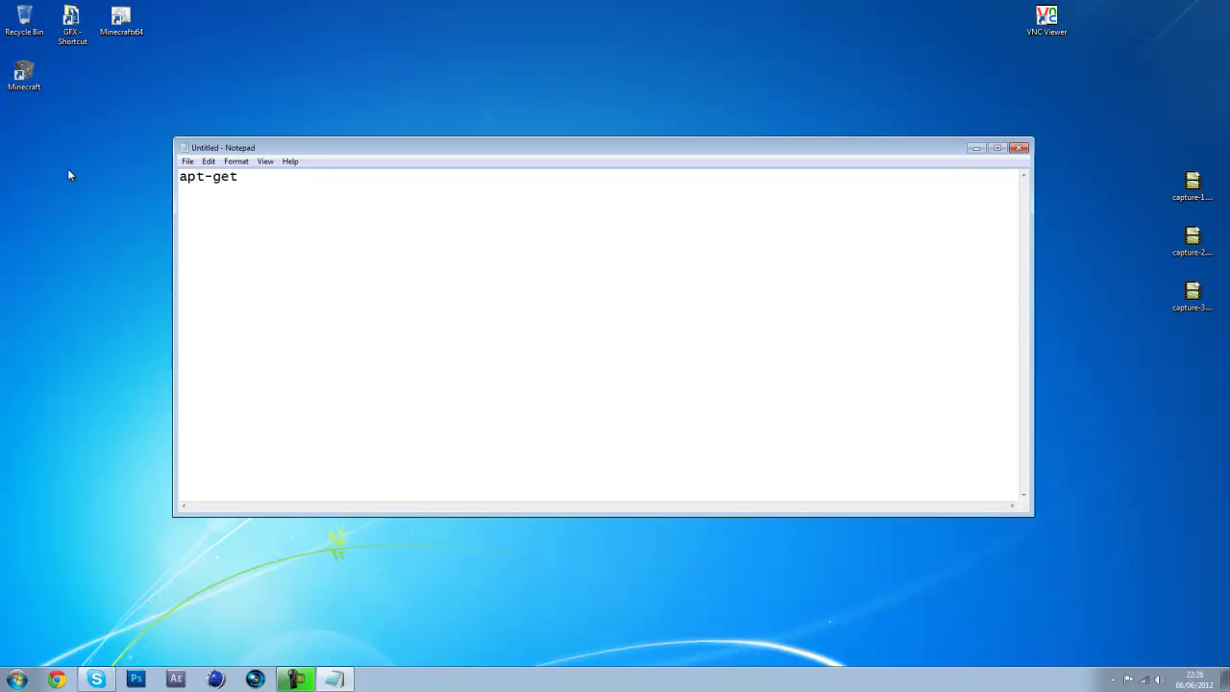
pyautogui.write('install tightvncserver')
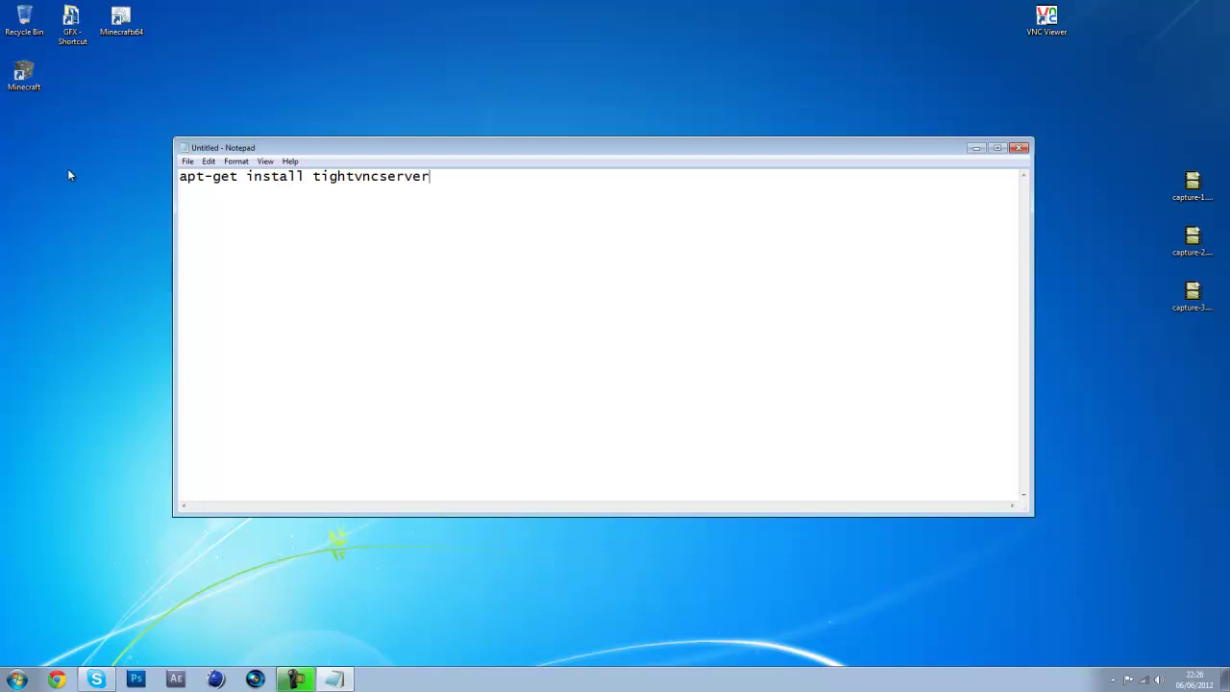
pyautogui.hotkey('ctrl', 'a')
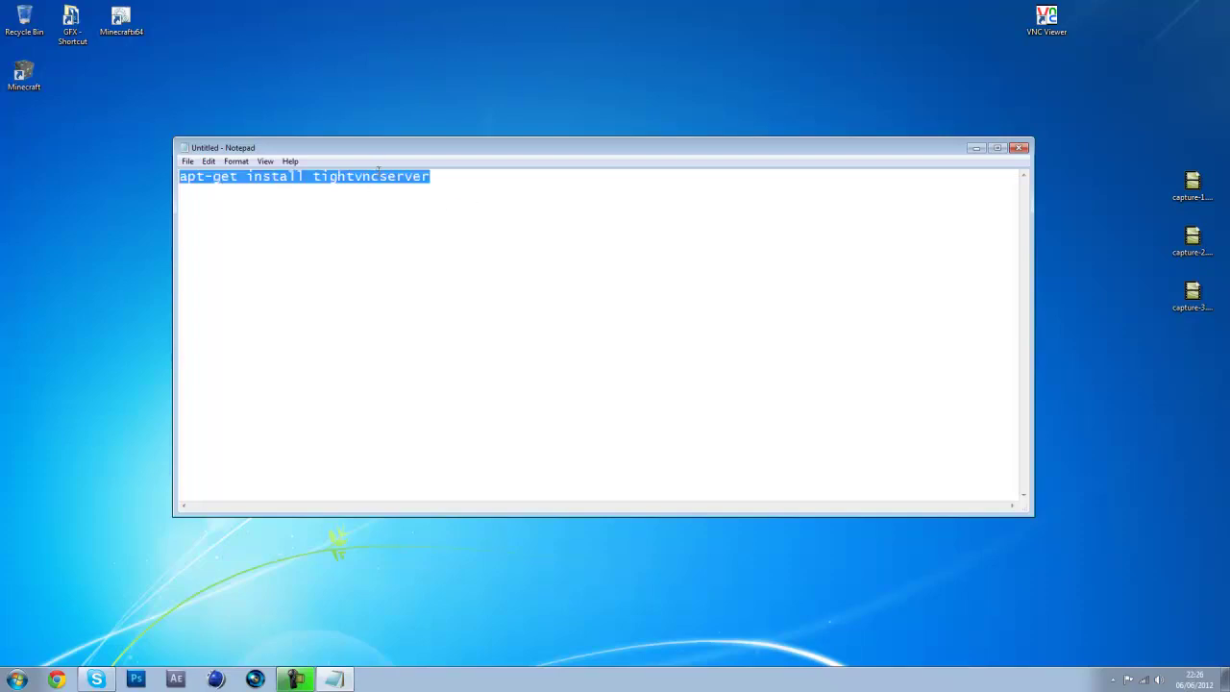
pyautogui.moveTo(432, 176); pyautogui.dragTo(448, 198)
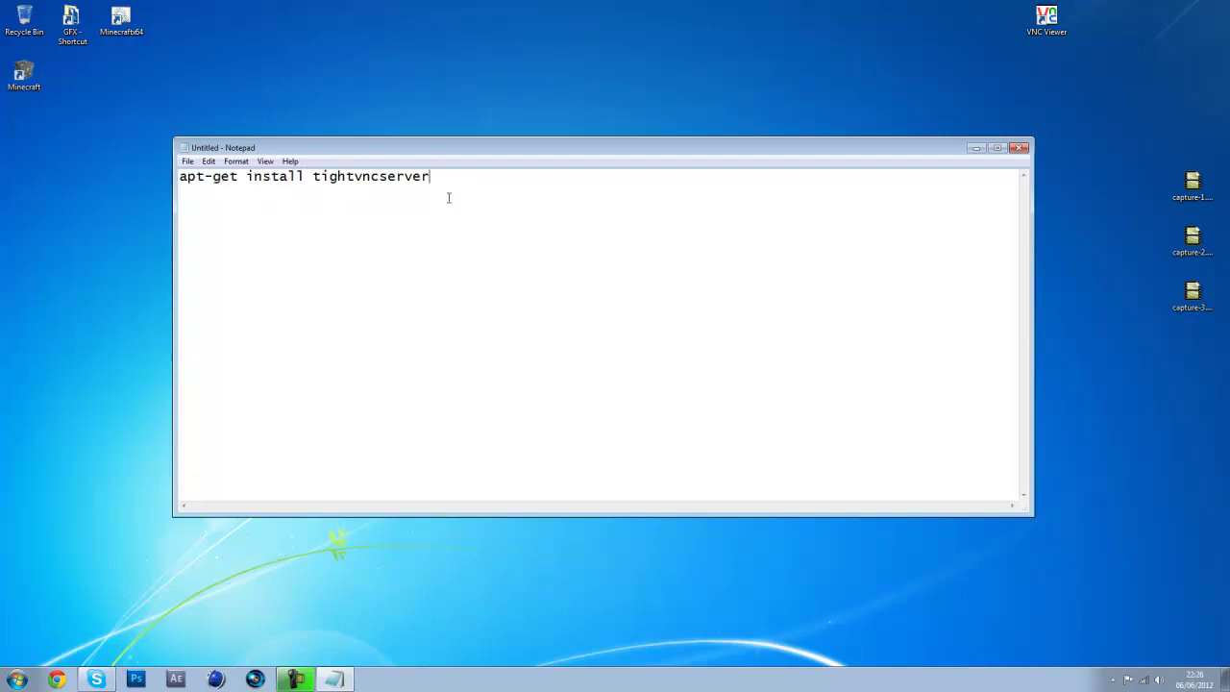
# Add a 'tightvncserver' line below the install command
pyautogui.press('Return')
pyautogui.write('start')
pyautogui.write('s')
pyautogui.press('BackSpace')
pyautogui.press('BackSpace')
pyautogui.press('BackSpace')
pyautogui.press('BackSpace')
pyautogui.press('BackSpace')
pyautogui.press('BackSpace')
pyautogui.press('BackSpace')
pyautogui.press('BackSpace')
pyautogui.write('tightvncserver')
# Insert 'sudo -s' as a new first line above the install command
pyautogui.click(179, 177)
pyautogui.press('Return')
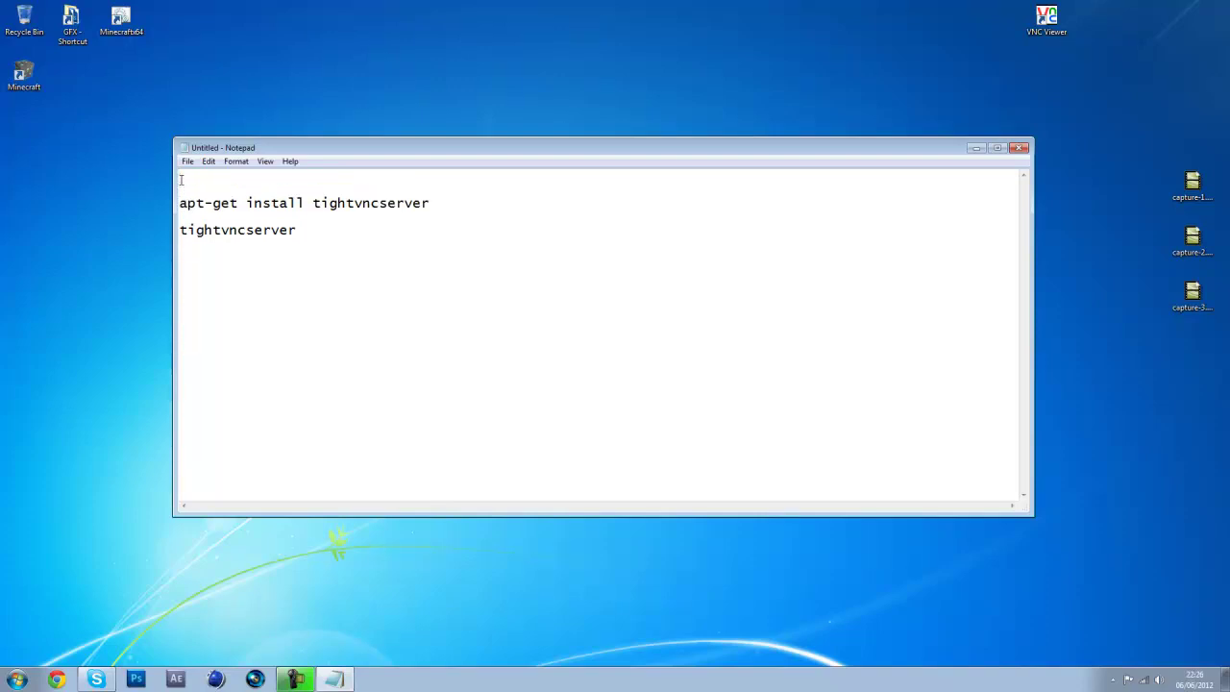
pyautogui.write('sudo -s')
pyautogui.moveTo(264, 183); pyautogui.dragTo(350, 201)
pyautogui.click(242, 178)
pyautogui.click(296, 230)
pyautogui.moveTo(296, 230); pyautogui.dragTo(205, 231)
pyautogui.click(255, 230)
# Add 'raspberrypi:1' as the last line and select all the text
pyautogui.press('Return')
pyautogui.write('raspbrry')
pyautogui.press('BackSpace')
pyautogui.press('BackSpace')
pyautogui.press('BackSpace')
pyautogui.write('errypi:1')
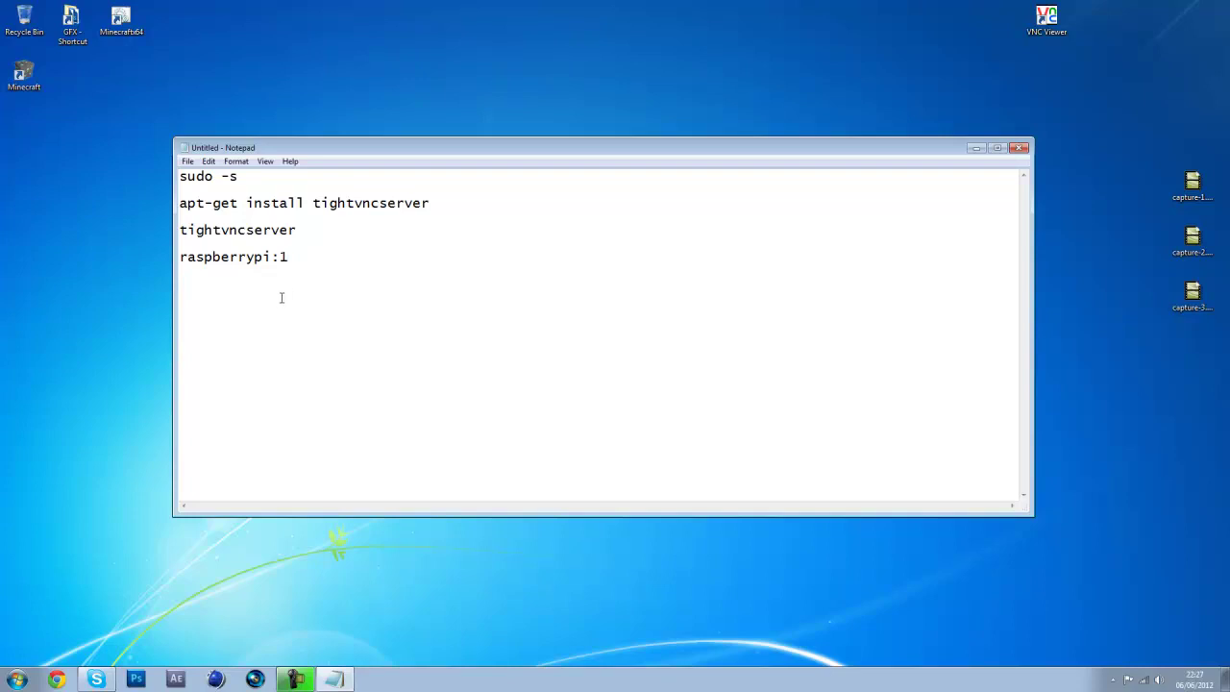
pyautogui.hotkey('ctrl', 'a')
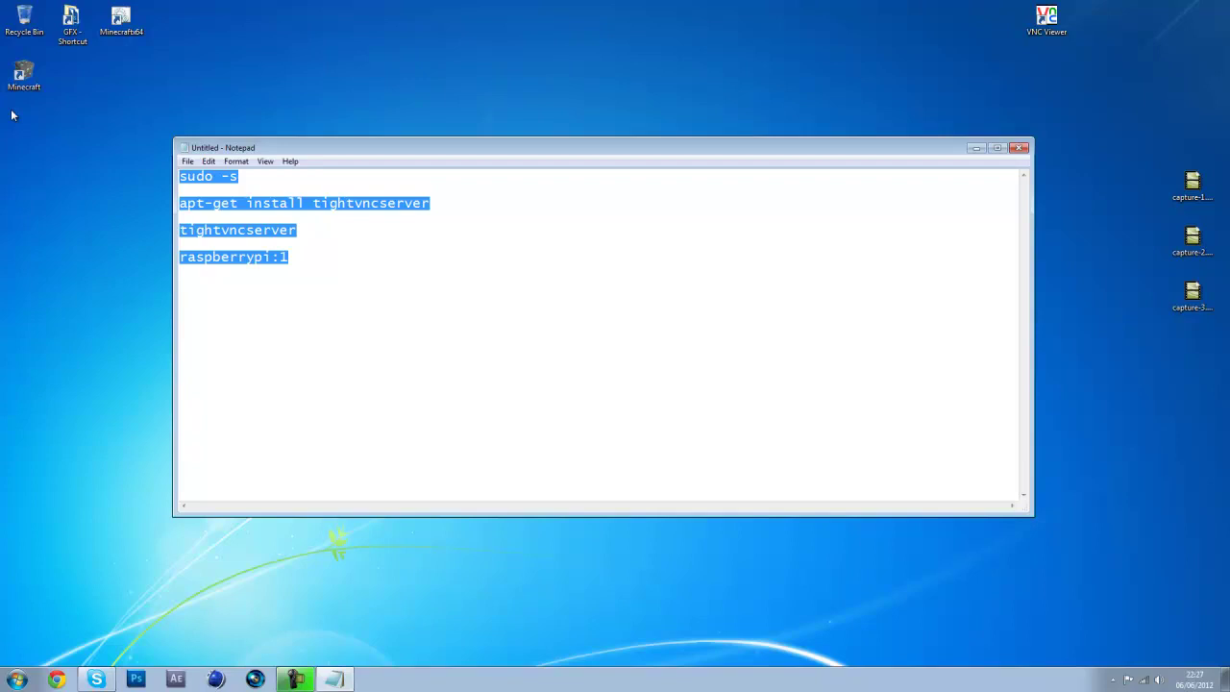
# Type 'fing - ipod touch or iphone or ipad' over the commands, then erase it
pyautogui.write('f')
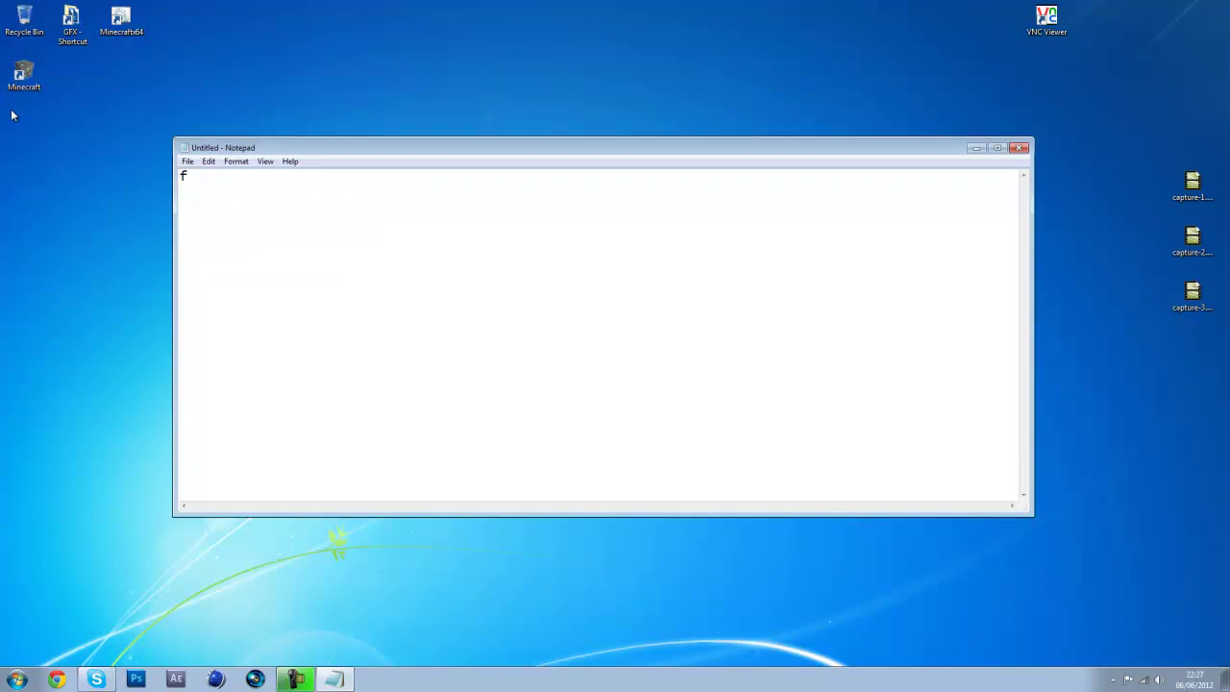
pyautogui.write('ing - ipod touch or i')
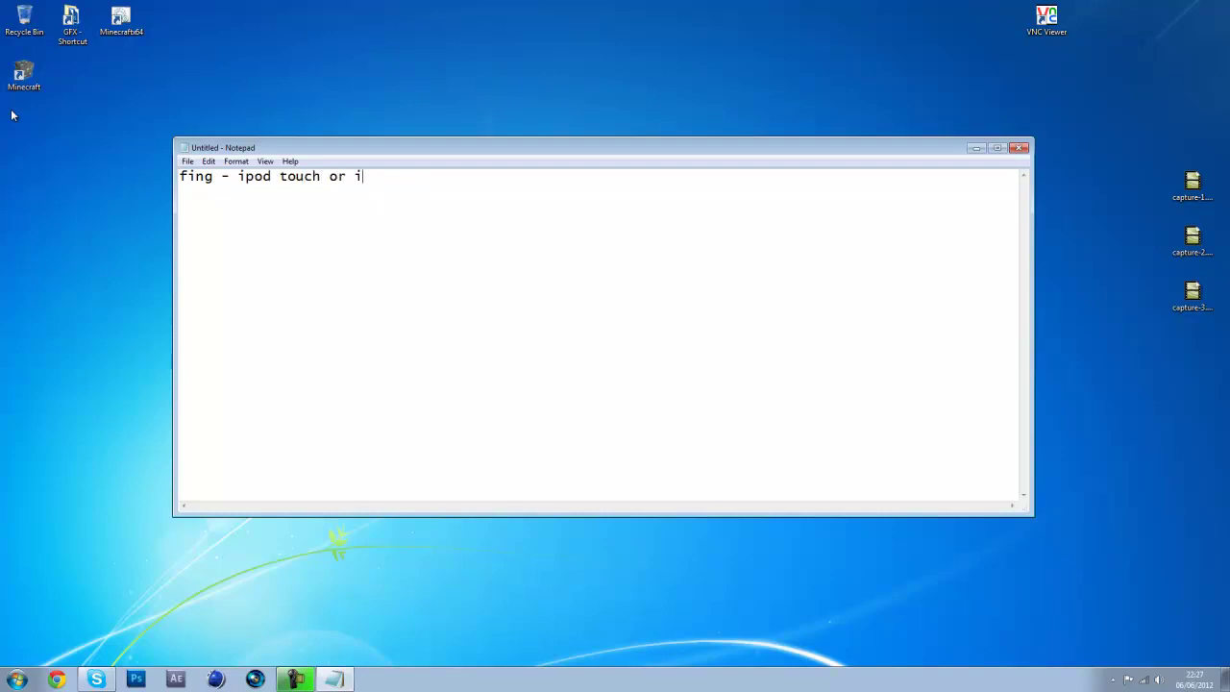
pyautogui.write('phone or ipdad')
pyautogui.press('BackSpace')
pyautogui.press('BackSpace')
pyautogui.press('BackSpace')
pyautogui.write('ad')
pyautogui.press('BackSpace')
pyautogui.press('BackSpace')
pyautogui.press('BackSpace')
pyautogui.press('BackSpace')
pyautogui.press('BackSpace')
pyautogui.press('BackSpace')
pyautogui.press('BackSpace')
pyautogui.press('BackSpace')
pyautogui.press('BackSpace')
pyautogui.press('BackSpace')
pyautogui.press('BackSpace')
pyautogui.press('BackSpace')
pyautogui.press('BackSpace')
pyautogui.press('BackSpace')
pyautogui.press('BackSpace')
pyautogui.press('BackSpace')
pyautogui.press('BackSpace')
pyautogui.press('BackSpace')
pyautogui.press('BackSpace')
pyautogui.press('BackSpace')
pyautogui.press('BackSpace')
pyautogui.press('BackSpace')
pyautogui.press('BackSpace')
pyautogui.press('BackSpace')
pyautogui.press('BackSpace')
pyautogui.press('BackSpace')
pyautogui.press('BackSpace')
pyautogui.press('BackSpace')
pyautogui.press('BackSpace')
pyautogui.press('BackSpace')
pyautogui.press('BackSpace')
pyautogui.press('BackSpace')
pyautogui.press('BackSpace')
pyautogui.press('BackSpace')
pyautogui.press('BackSpace')
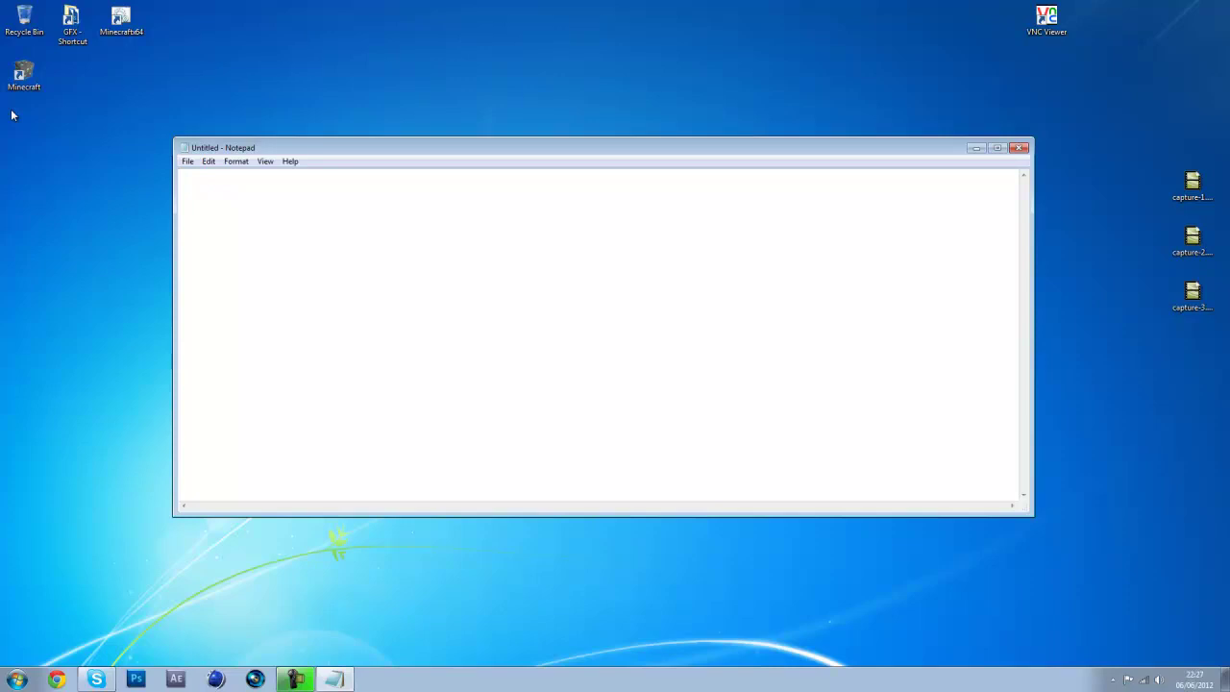
# Replace trial IP addresses with the line 'fing > 10.0.1.27 > services'
pyautogui.write('10.0.1.27:5901')
pyautogui.press('BackSpace')
pyautogui.press('BackSpace')
pyautogui.press('BackSpace')
pyautogui.press('BackSpace')
pyautogui.press('BackSpace')
pyautogui.press('BackSpace')
pyautogui.press('BackSpace')
pyautogui.press('BackSpace')
pyautogui.press('BackSpace')
pyautogui.press('BackSpace')
pyautogui.press('BackSpace')
pyautogui.press('BackSpace')
pyautogui.press('BackSpace')
pyautogui.press('BackSpace')
pyautogui.write('10.0.')
pyautogui.write('.')
pyautogui.write('2.78')
pyautogui.press('BackSpace')
pyautogui.press('BackSpace')
pyautogui.press('BackSpace')
pyautogui.press('BackSpace')
pyautogui.press('BackSpace')
pyautogui.press('BackSpace')
pyautogui.press('BackSpace')
pyautogui.press('BackSpace')
pyautogui.press('BackSpace')
pyautogui.press('BackSpace')
pyautogui.write('fing > n')
pyautogui.press('BackSpace')
pyautogui.write('0..1')
pyautogui.write('.1.27')
pyautogui.write(' >')
pyautogui.press('BackSpace')
pyautogui.write('> services')
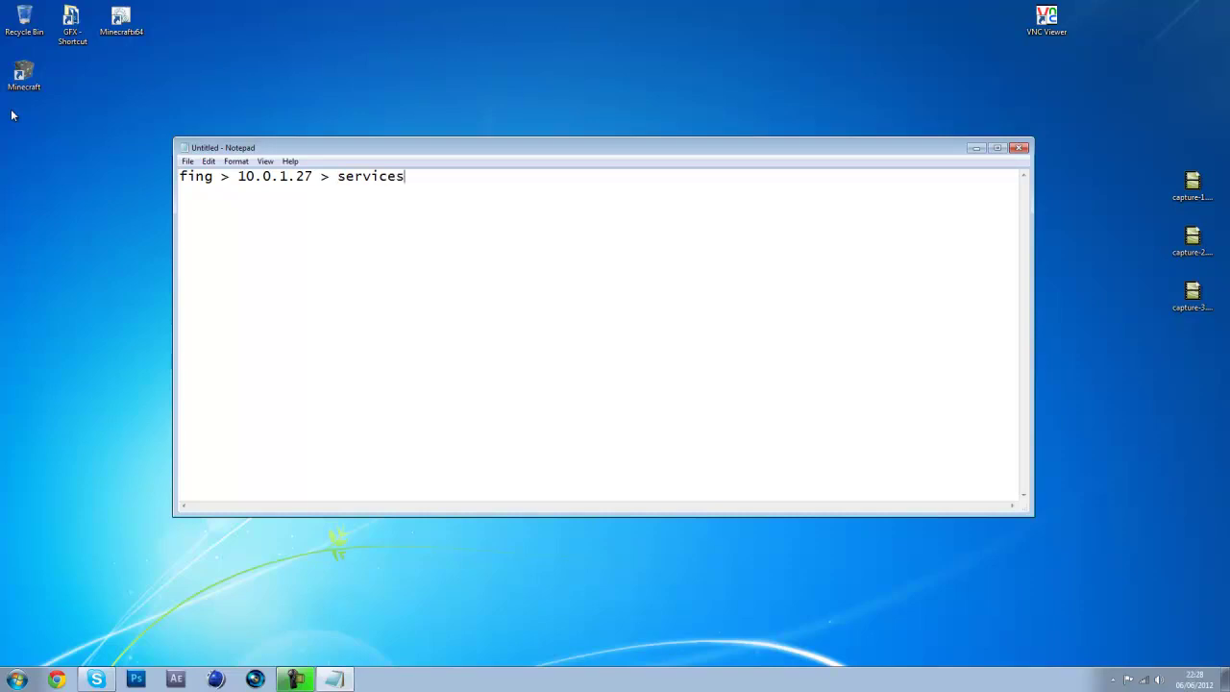
# Fix the spelling of 'services' and extend the path with '> vnc-1 > 5901'
pyautogui.press('BackSpace')
pyautogui.press('BackSpace')
pyautogui.write('ces')
pyautogui.press('BackSpace')
pyautogui.press('BackSpace')
pyautogui.press('BackSpace')
pyautogui.press('BackSpace')
pyautogui.write('icers')
pyautogui.press('BackSpace')
pyautogui.press('BackSpace')
pyautogui.write('s >')
pyautogui.write(' vnc-1')
pyautogui.write('> 5901')
# Record 'VNC - 10.0.1.27:5901' on a new line of the notes
pyautogui.write('VN')
pyautogui.write('C')
pyautogui.write(' - 10')
pyautogui.write('.0.1.2')
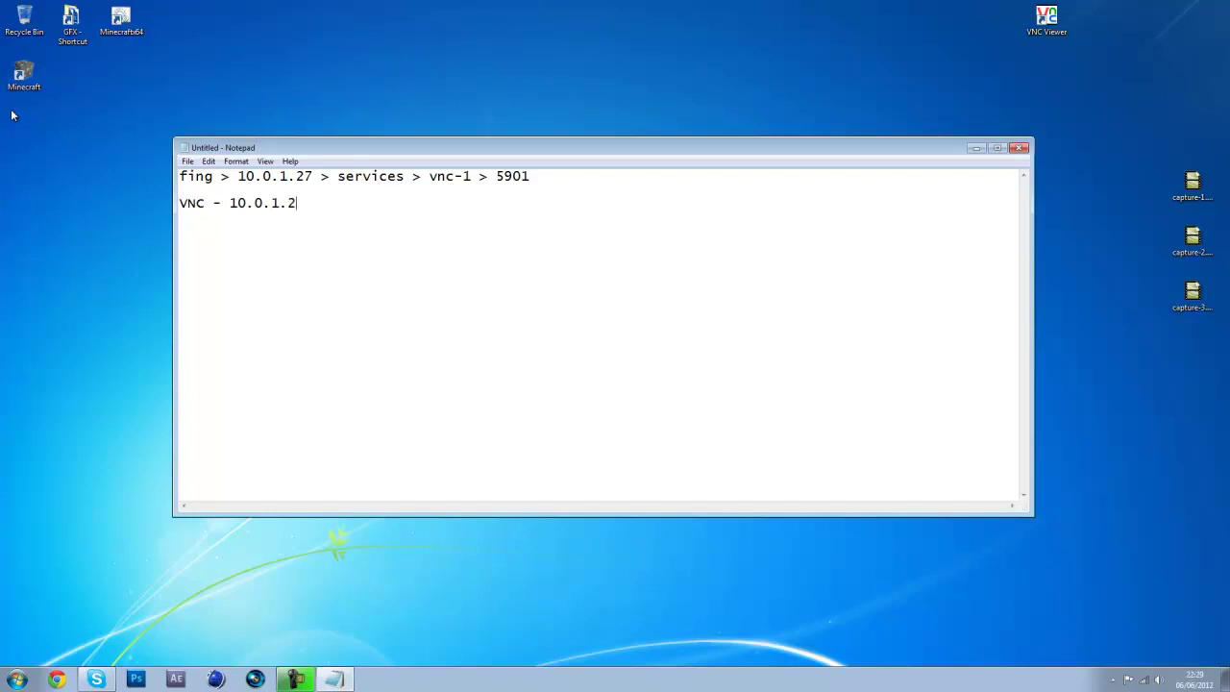
pyautogui.write('7:5901')
pyautogui.hotkey('ctrl', 'a')
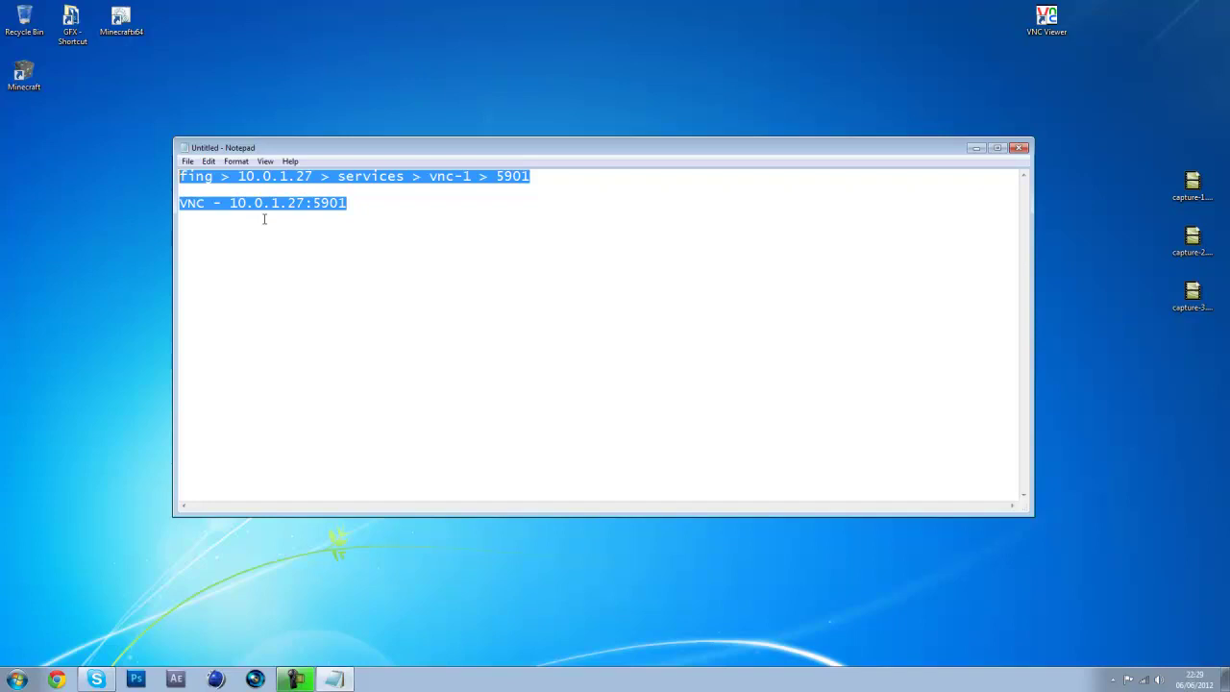
pyautogui.click(565, 266)
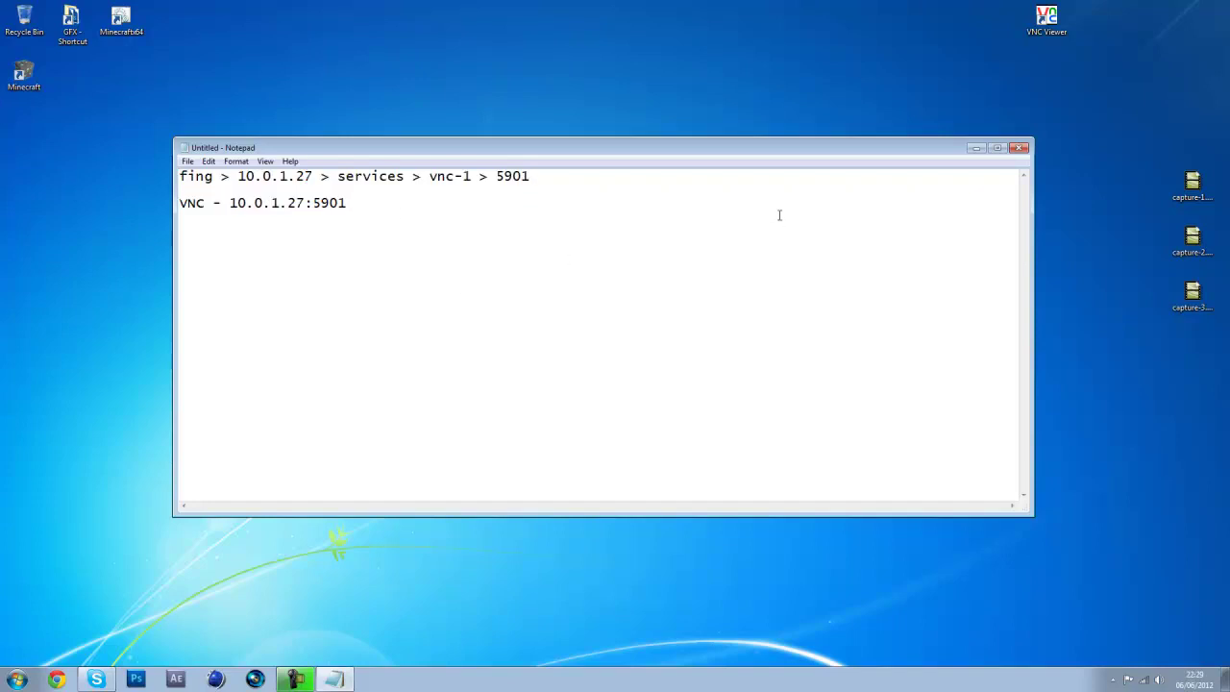
pyautogui.click(1057, 33)
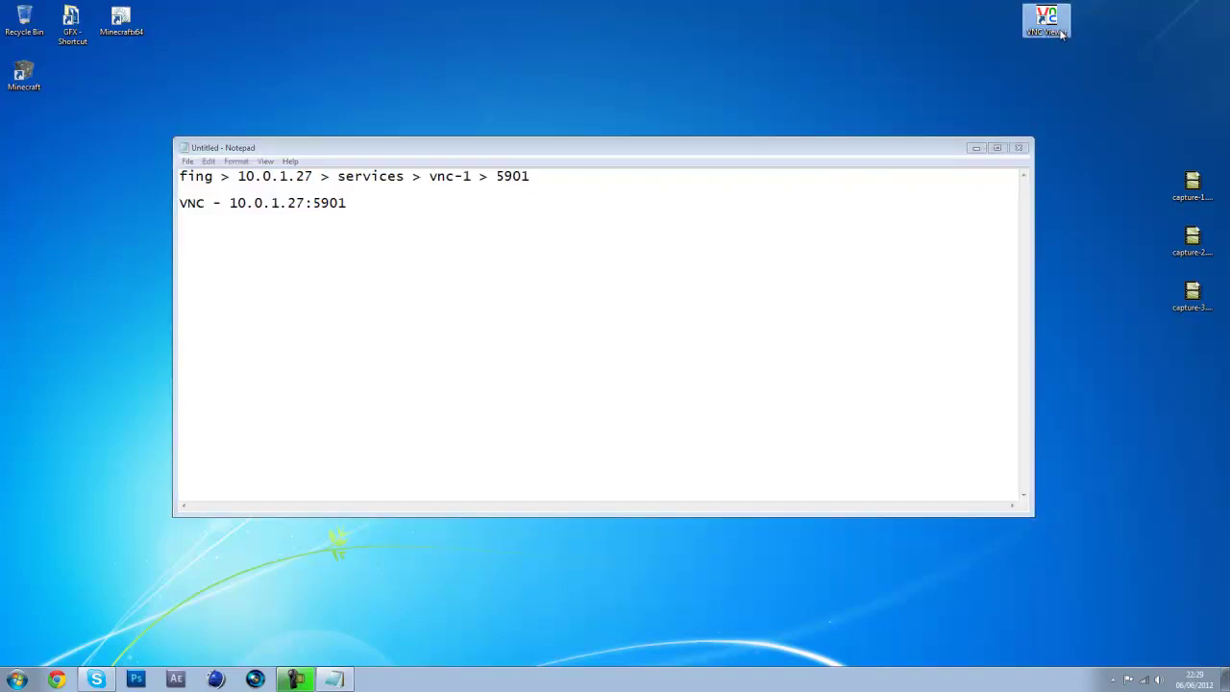
pyautogui.moveTo(982, 71)
pyautogui.mouseDown()
pyautogui.moveTo(903, 153)
pyautogui.moveTo(889, 151)
pyautogui.mouseUp()
# Search Google for 'vnc viewer', reach RealVNC's Free Edition 4.1 download form, then close Chrome
pyautogui.click(57, 680)
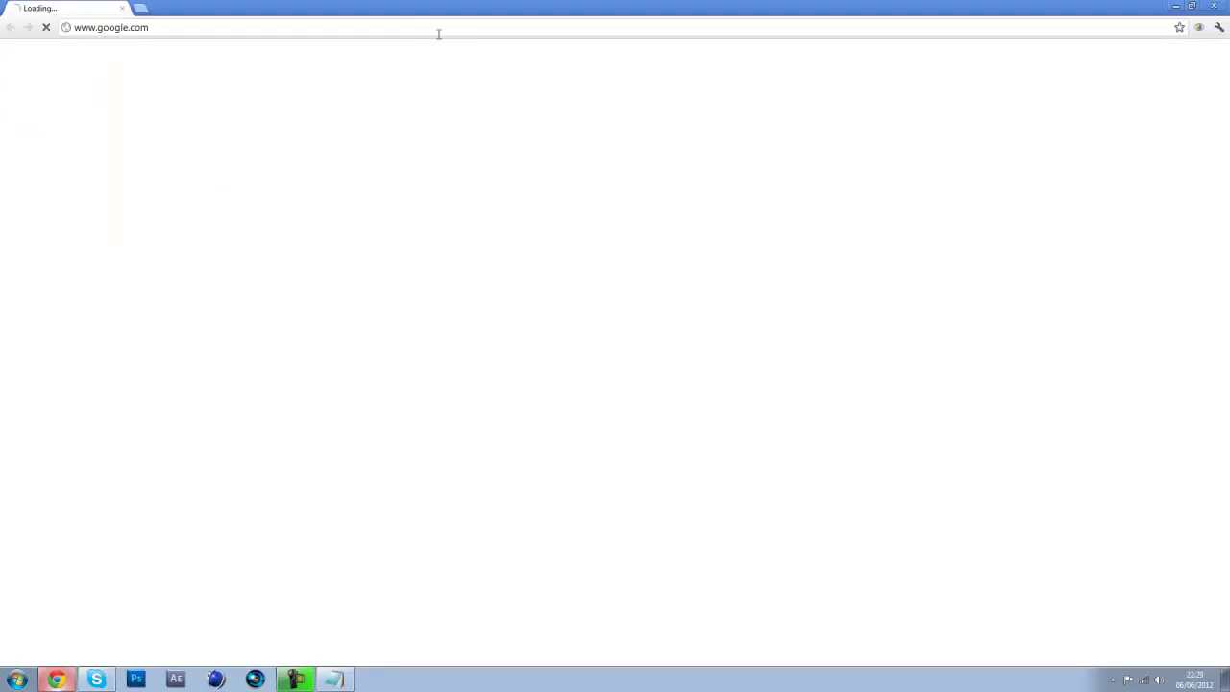
pyautogui.click(433, 30)
pyautogui.write('vnc ')
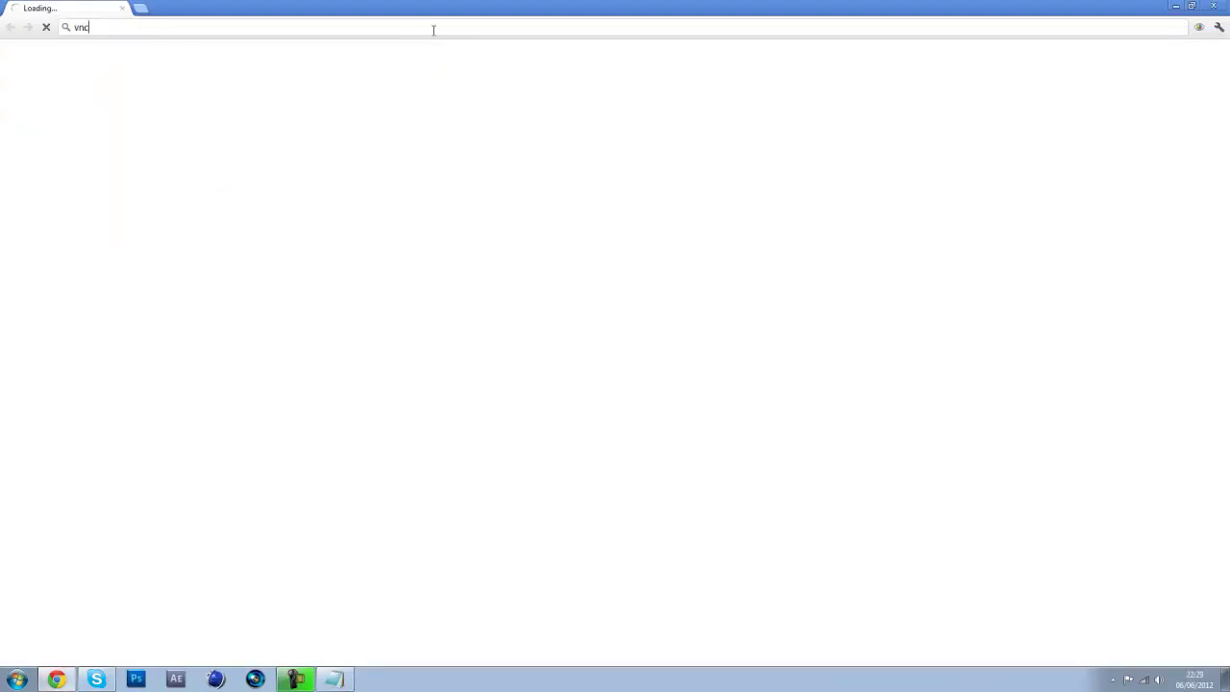
pyautogui.write('viewer')
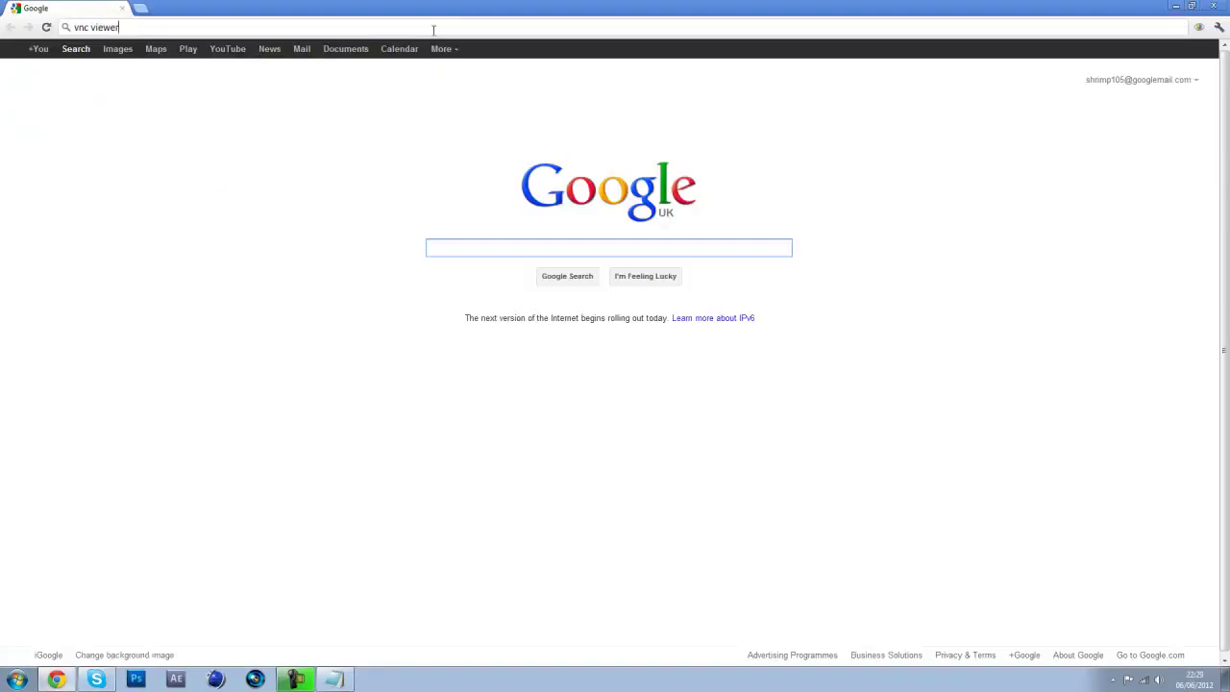
pyautogui.press('Return')
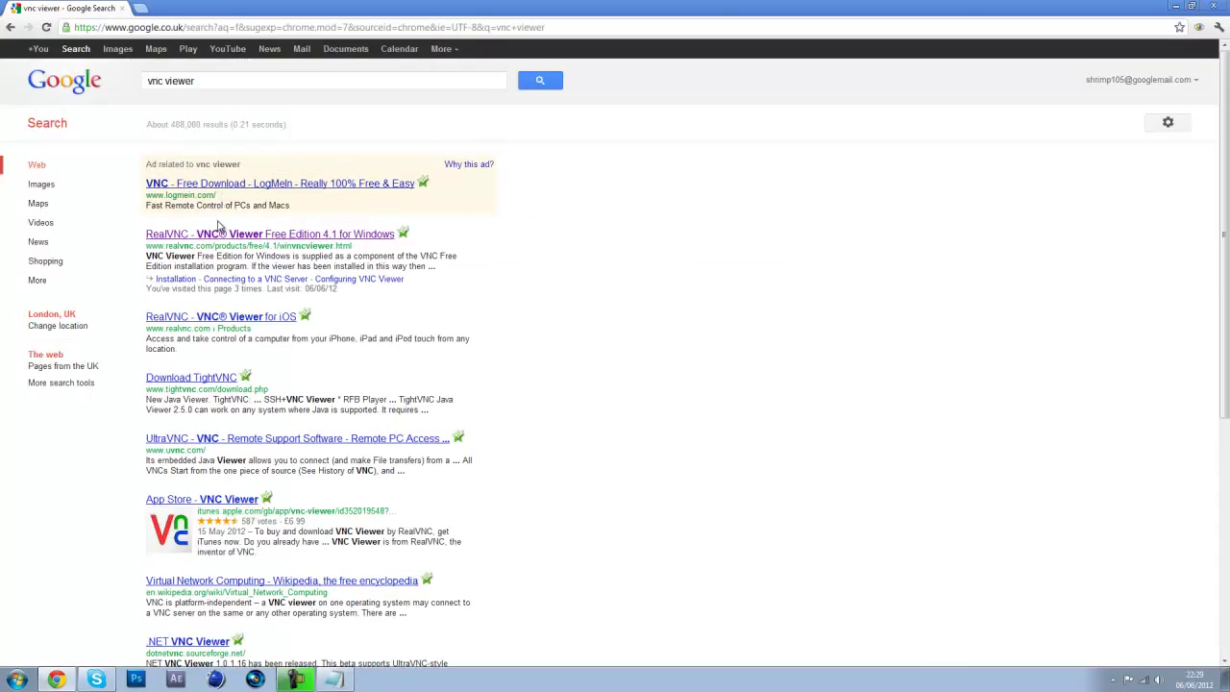
pyautogui.click(215, 237)
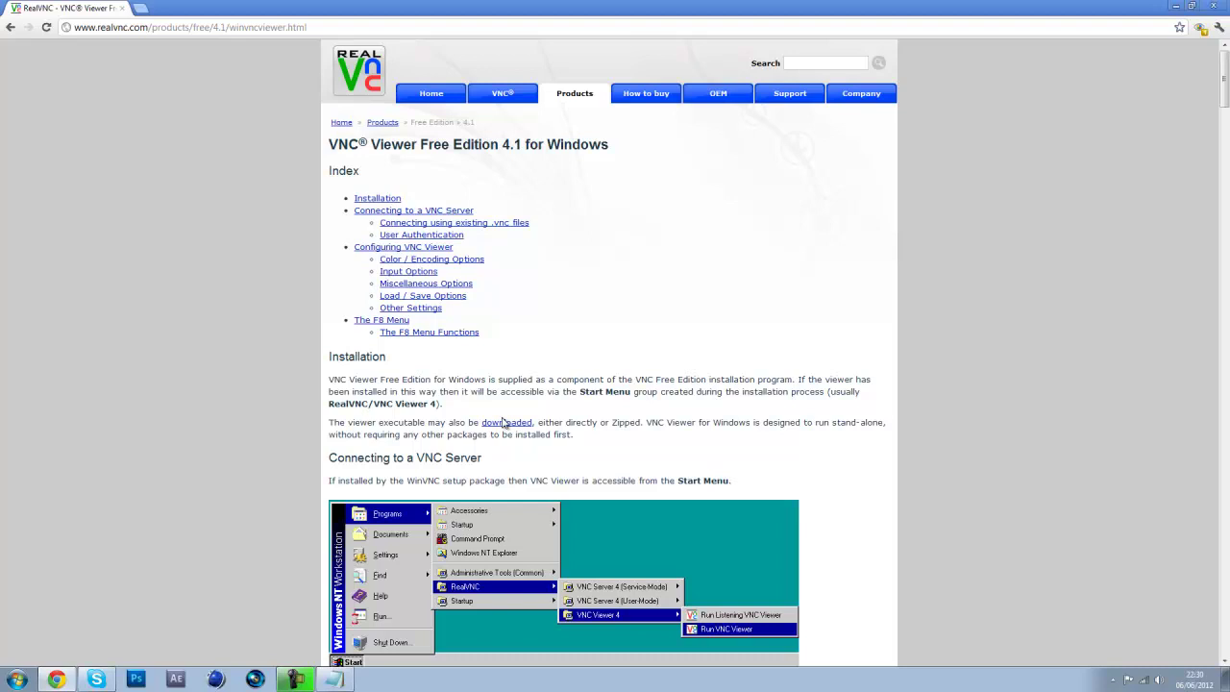
pyautogui.click(507, 423)
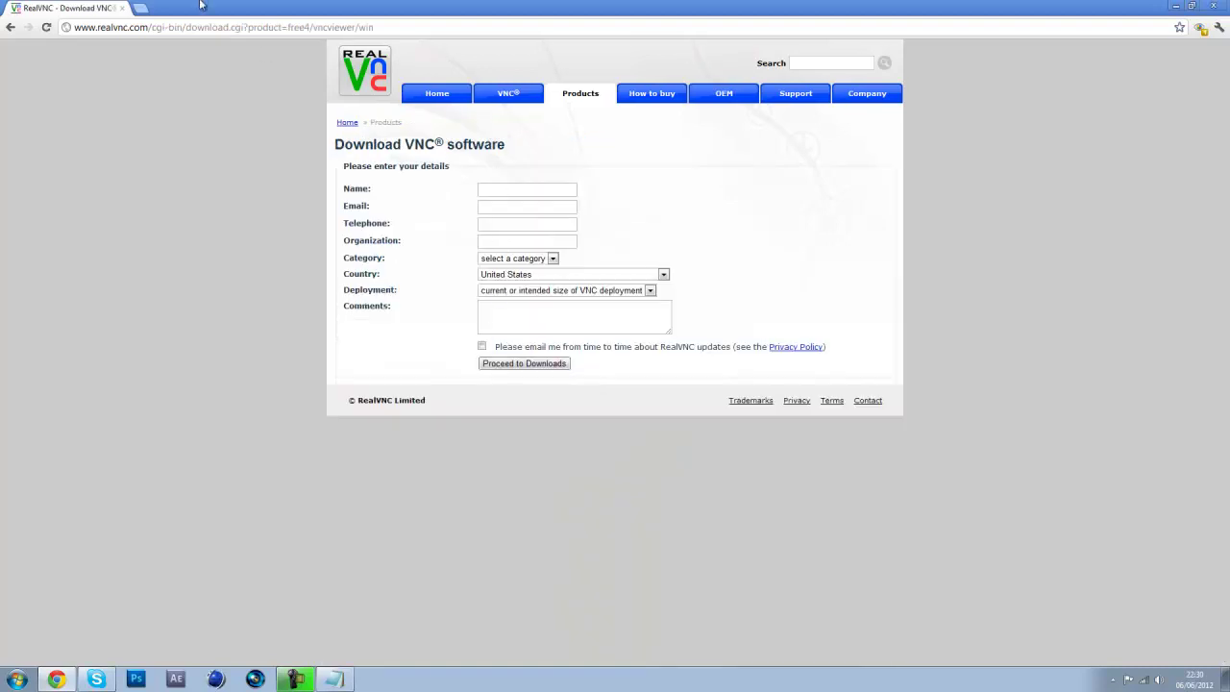
pyautogui.click(1219, 7)
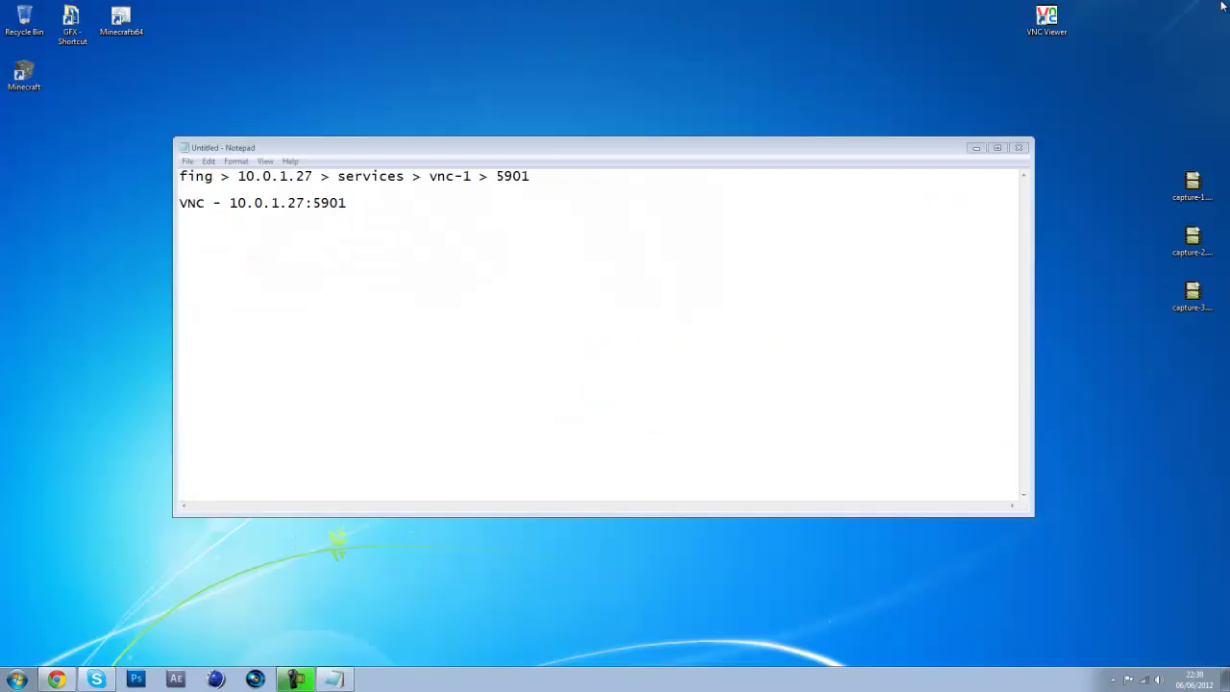
# Launch VNC Viewer from its desktop icon and look for VNC in the Start menu programs
pyautogui.click(497, 211)
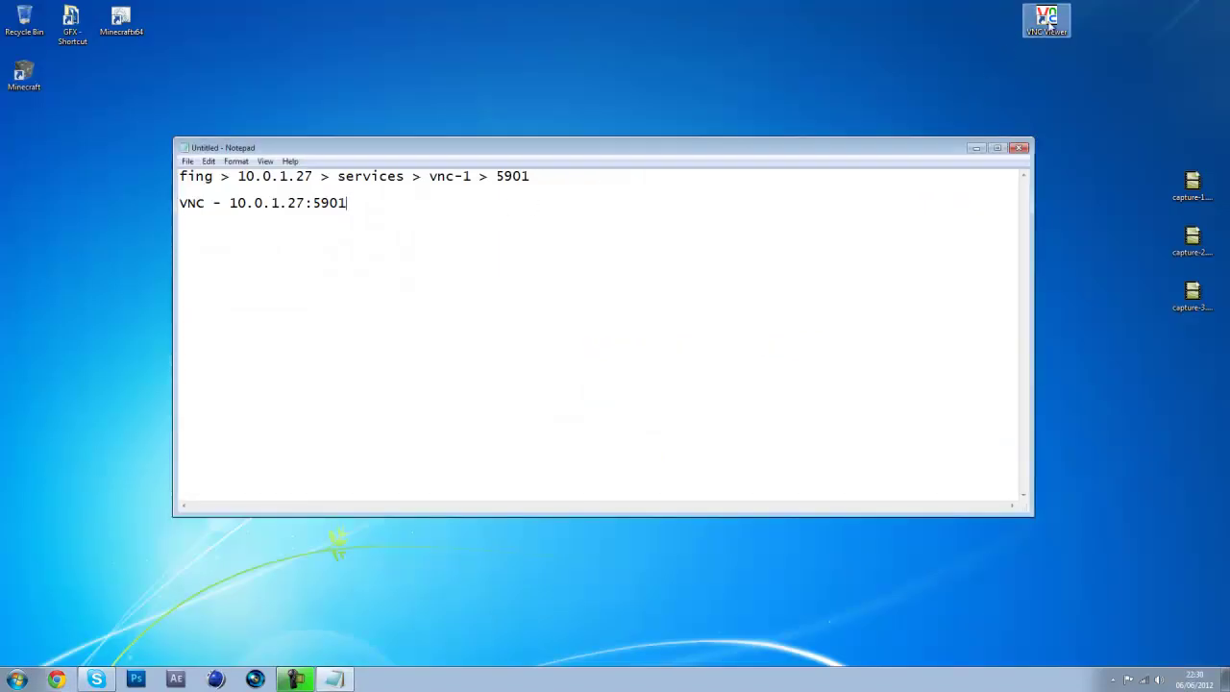
pyautogui.doubleClick(1046, 18)
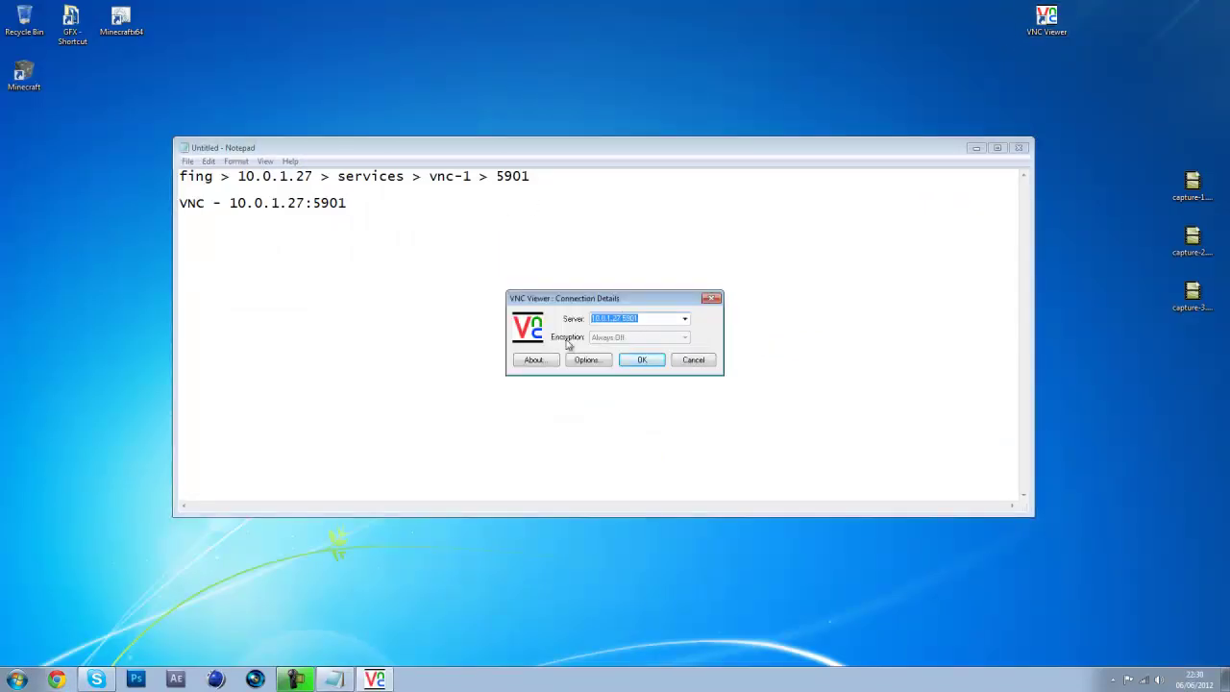
pyautogui.click(652, 321)
pyautogui.click(13, 678)
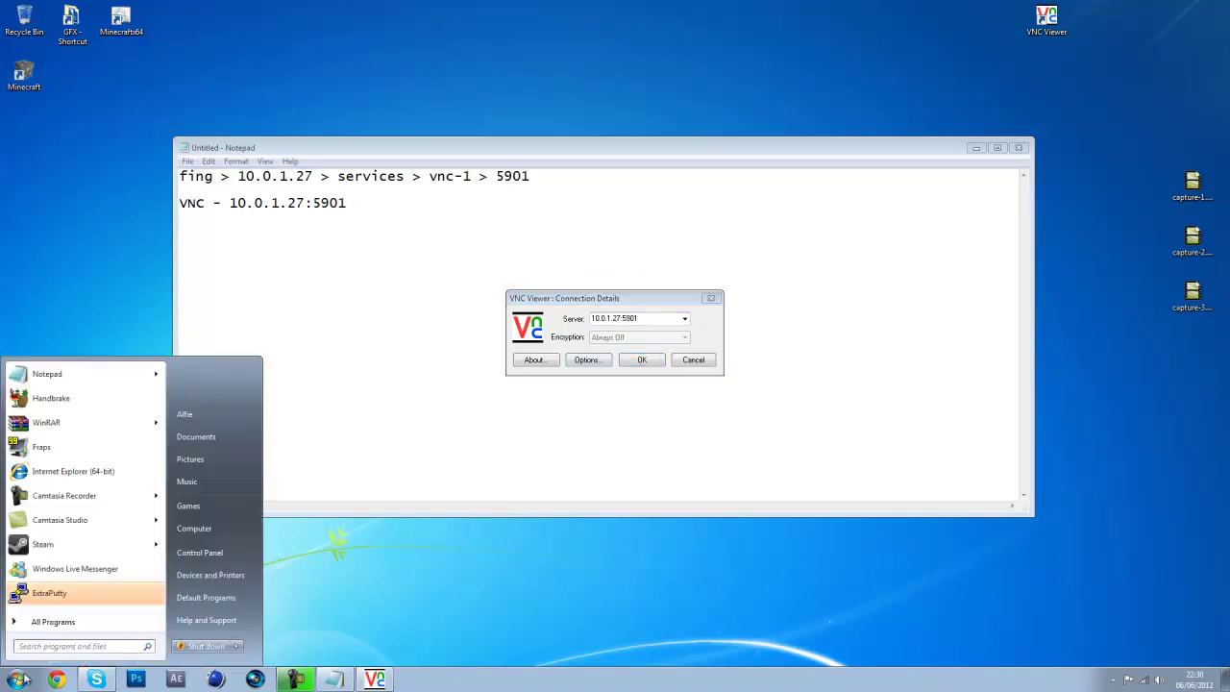
pyautogui.write('vnc')
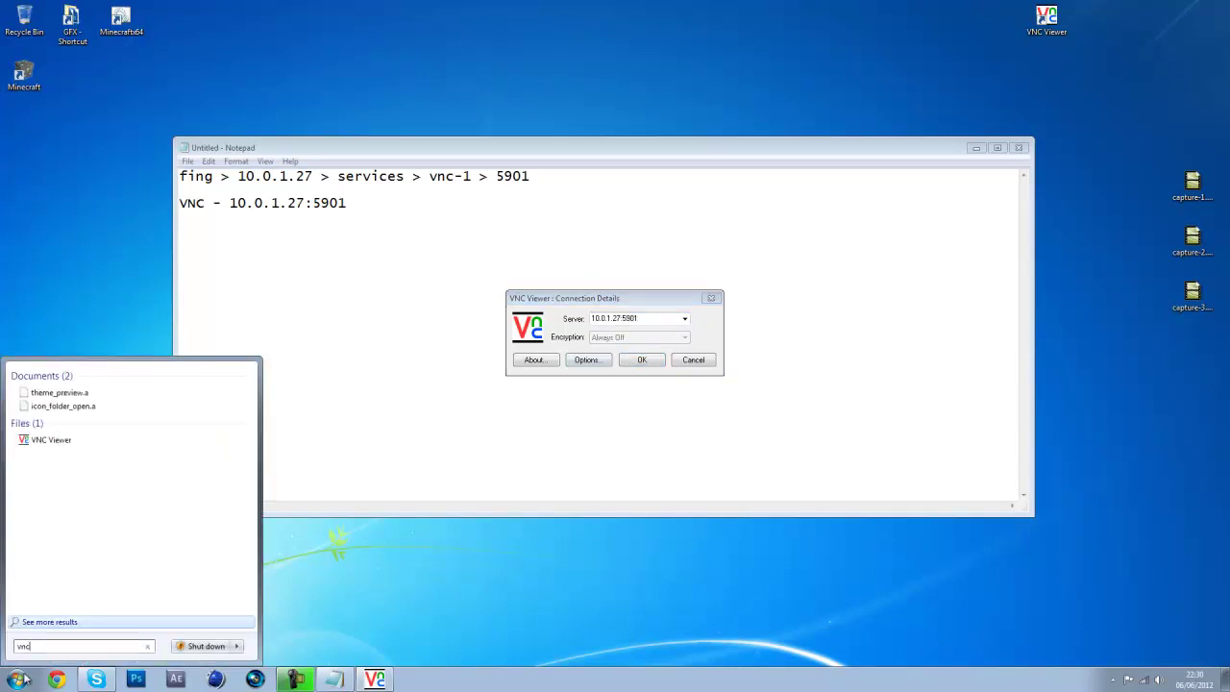
pyautogui.click(147, 646)
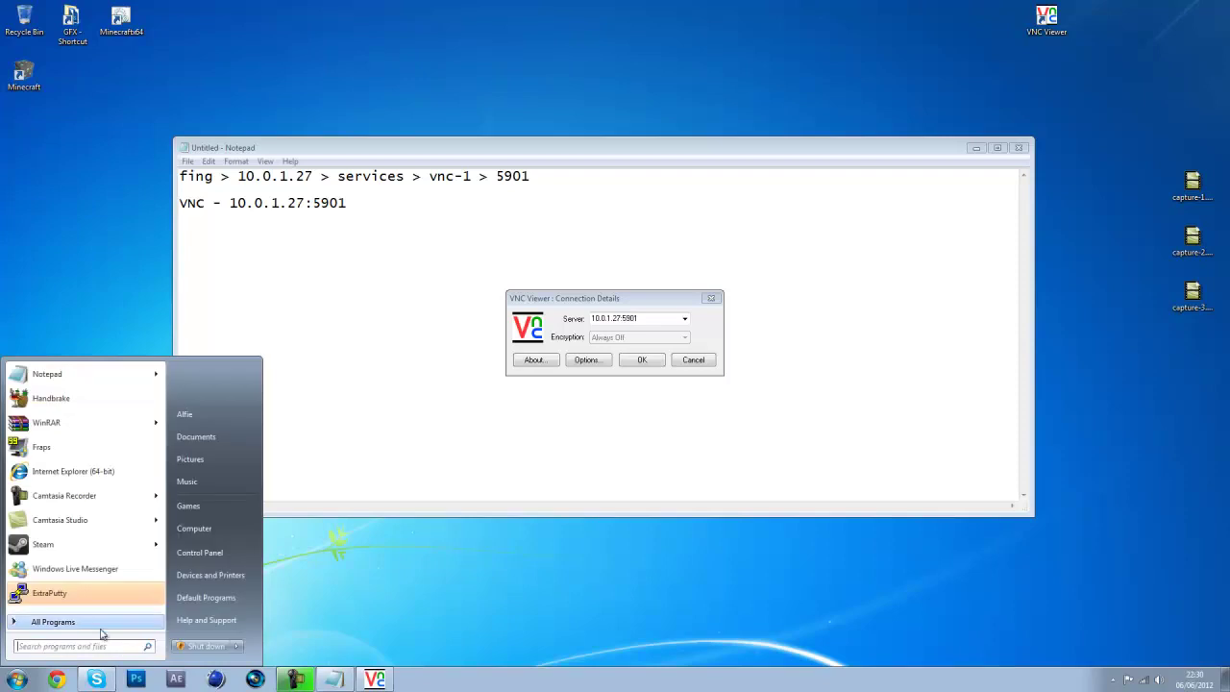
pyautogui.click(100, 625)
pyautogui.scroll(-7, 96, 533)
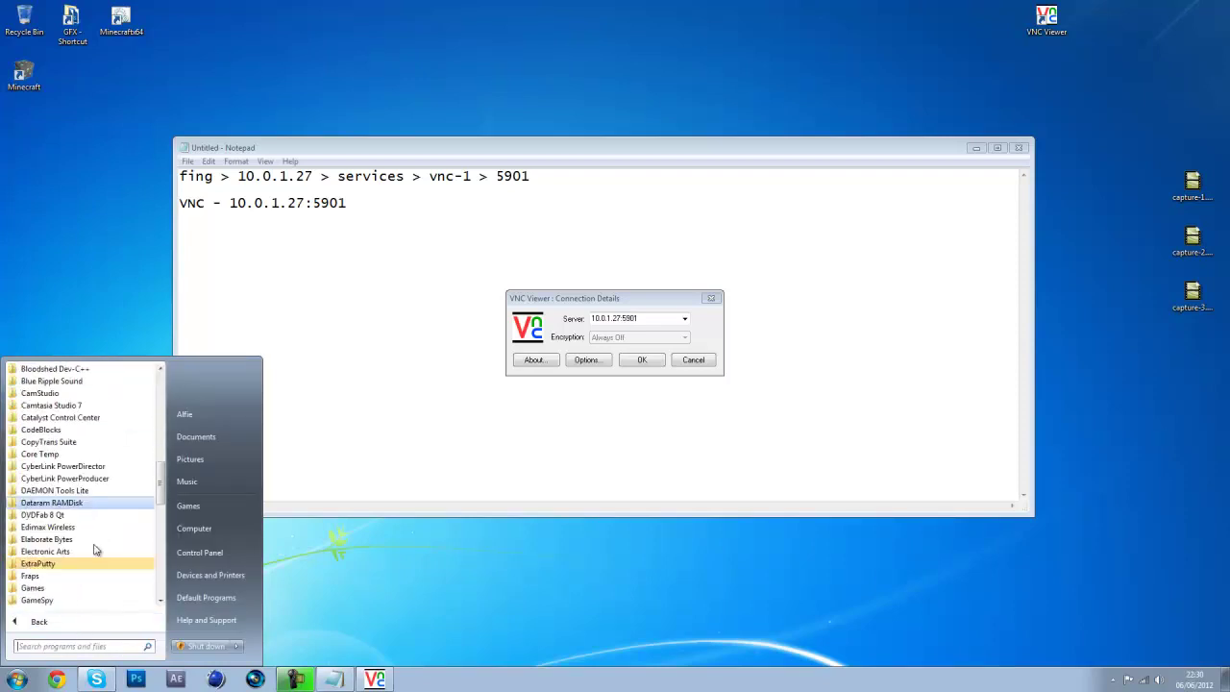
pyautogui.scroll(-3, 97, 538)
pyautogui.click(558, 354)
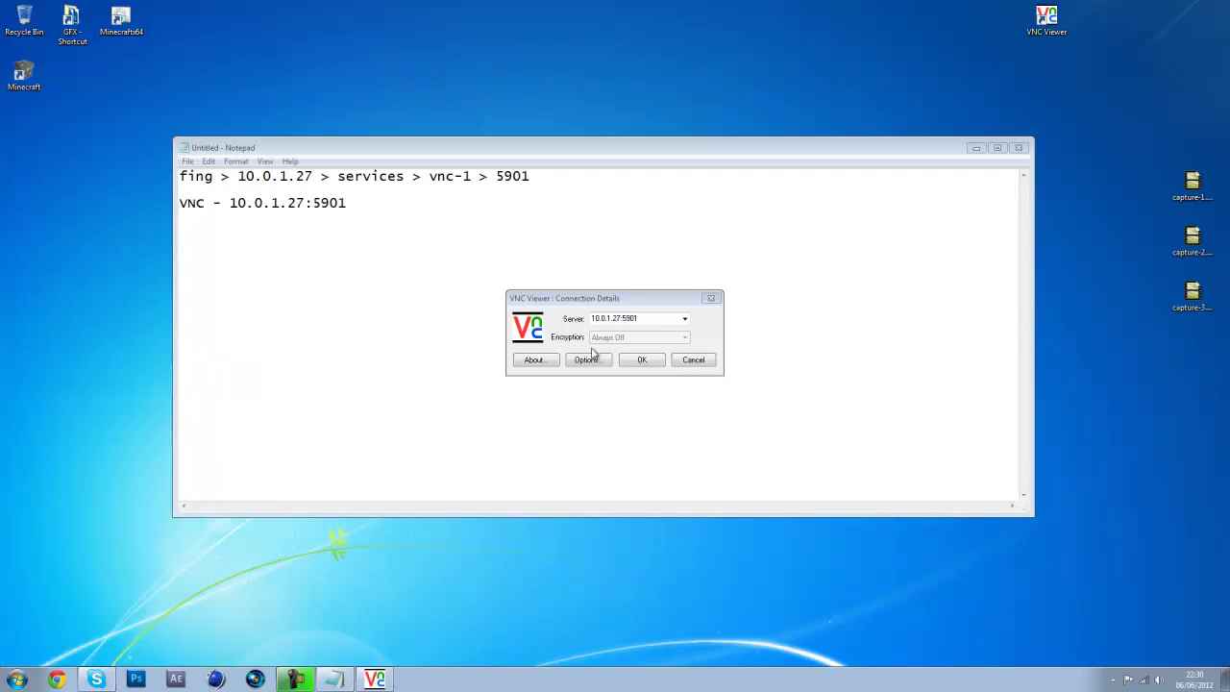
# Check the server field against 10.0.1.27:5901 in the notes and move Connection Details aside
pyautogui.doubleClick(625, 318)
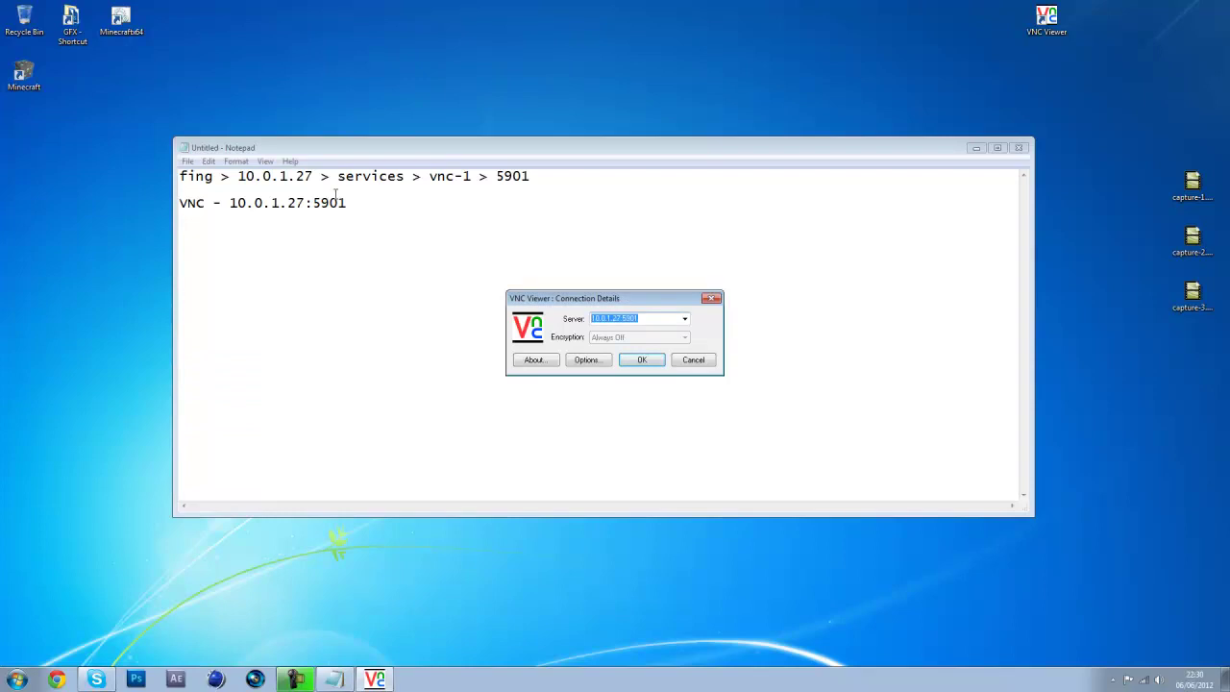
pyautogui.moveTo(346, 203); pyautogui.dragTo(229, 203)
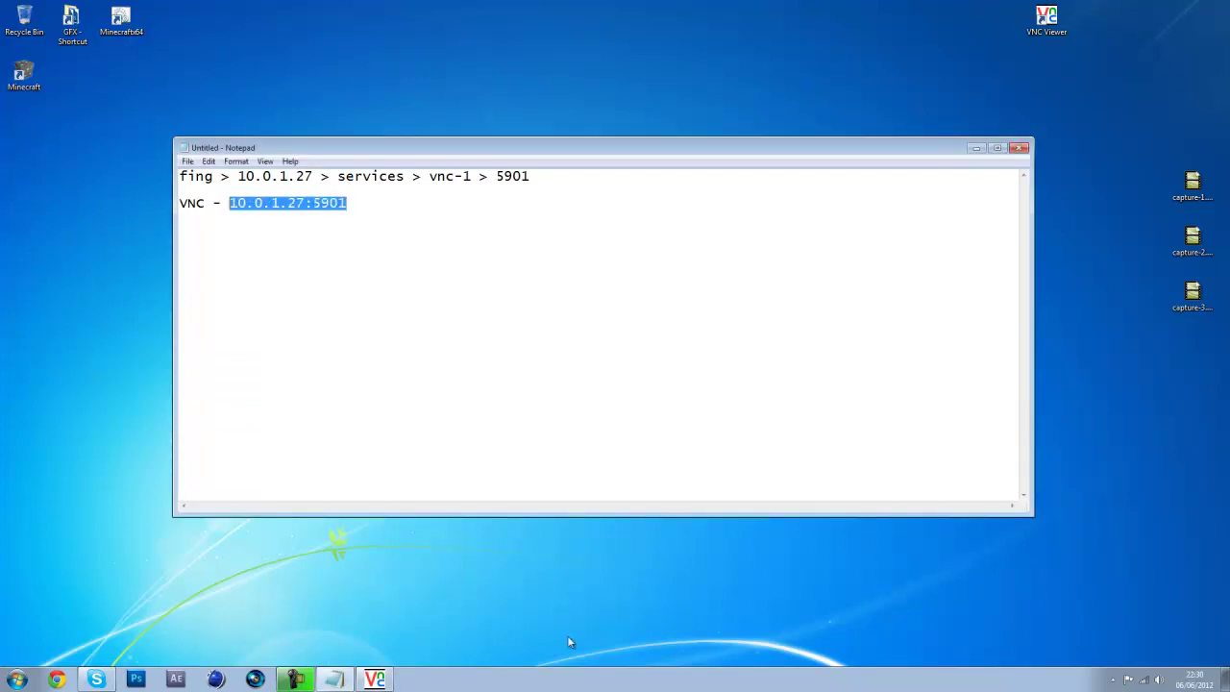
pyautogui.click(374, 679)
pyautogui.moveTo(642, 302); pyautogui.dragTo(892, 549)
pyautogui.click(901, 564)
# Connect to 10.0.1.27:5901 and log in with the VNC password
pyautogui.click(892, 606)
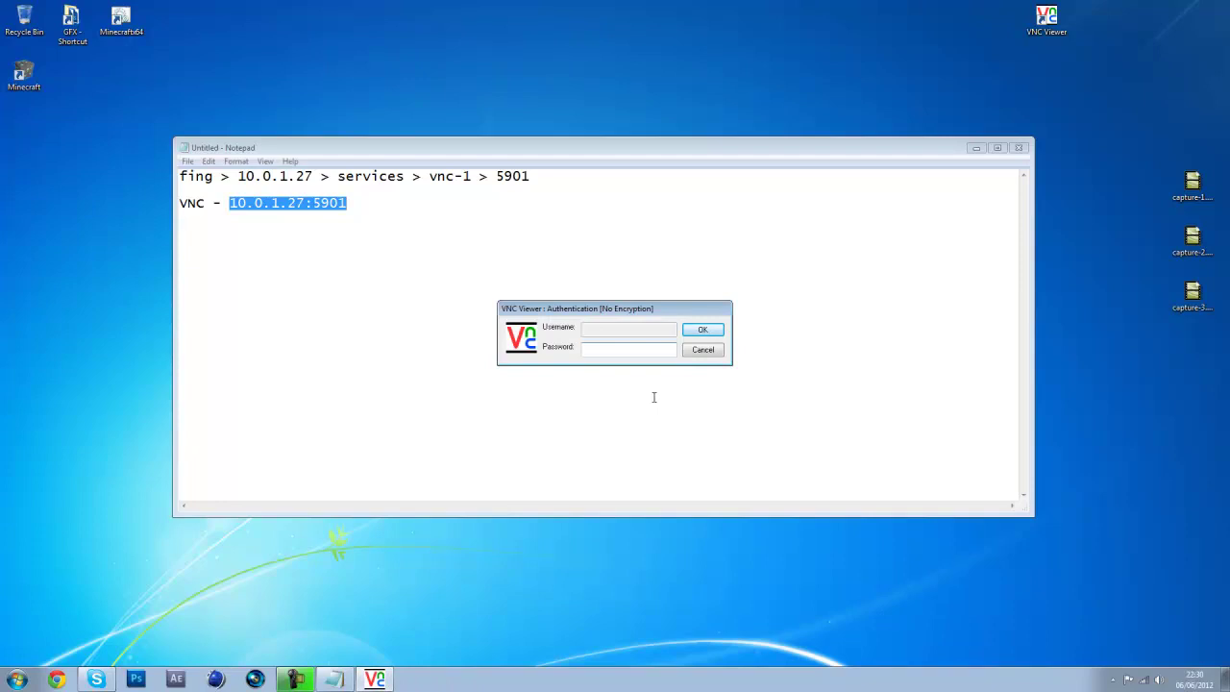
pyautogui.write('*********')
pyautogui.press('Return')
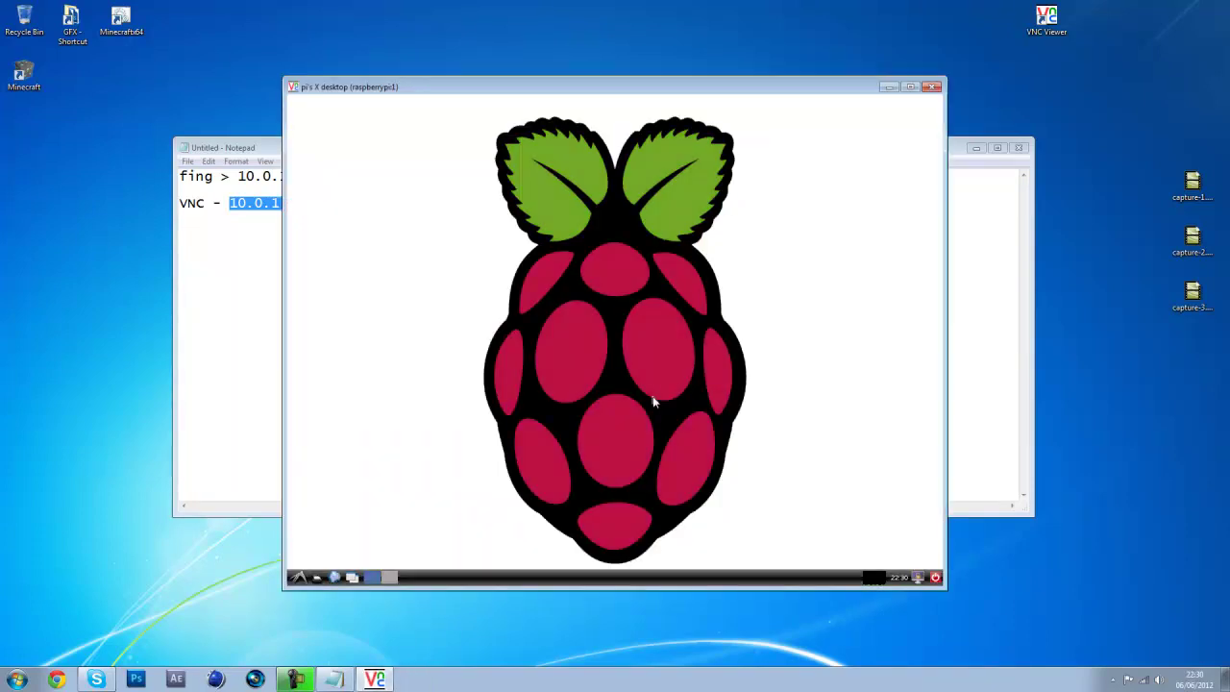
pyautogui.moveTo(688, 308); pyautogui.dragTo(552, 424)
# Browse the Raspberry Pi desktop's main menu, then dismiss it
pyautogui.hotkey('ctrl', 'Escape')
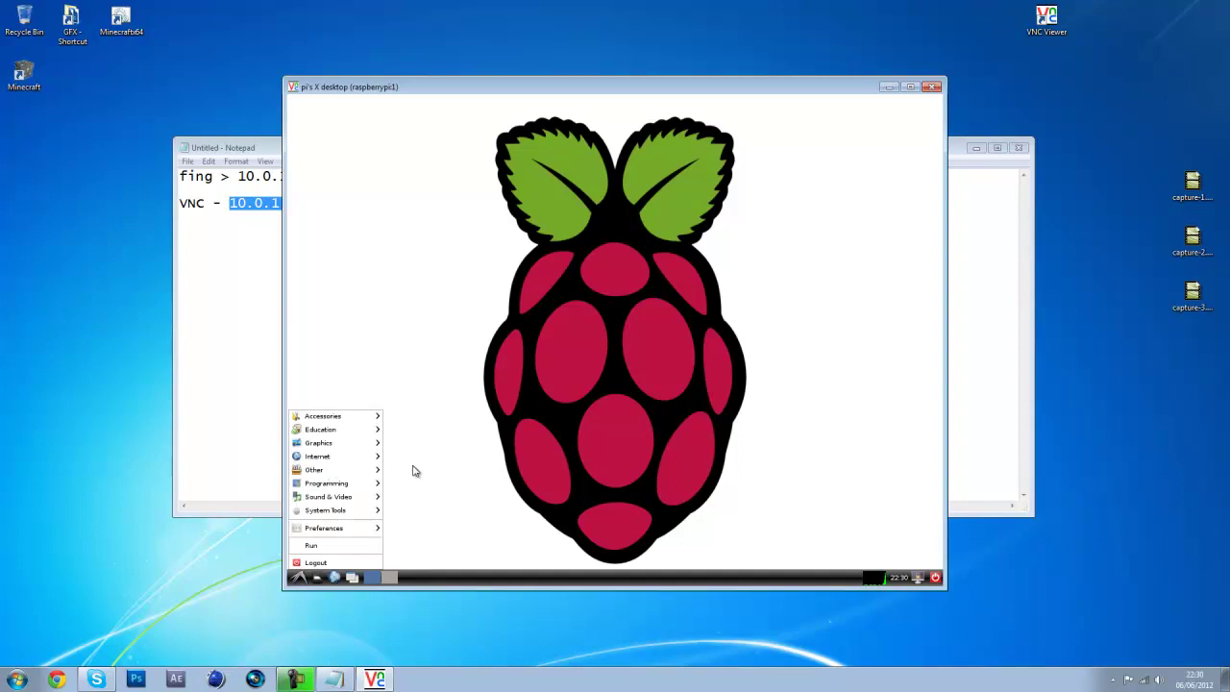
pyautogui.moveTo(360, 471)
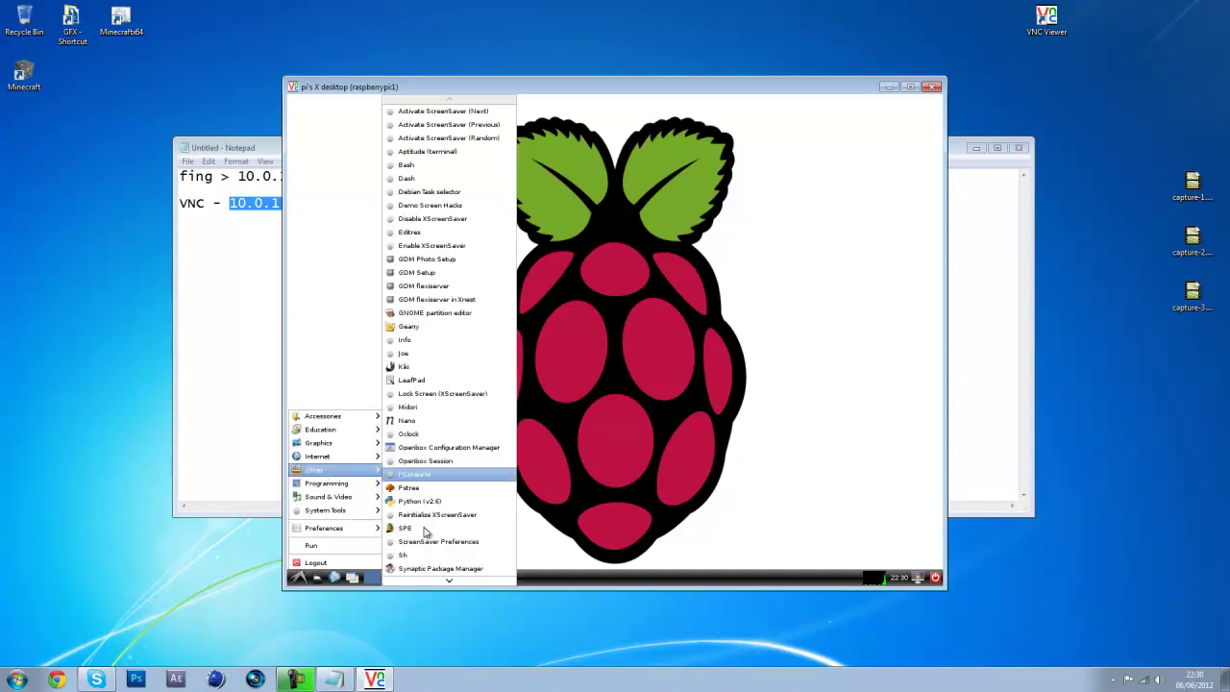
pyautogui.scroll(-5, 422, 571)
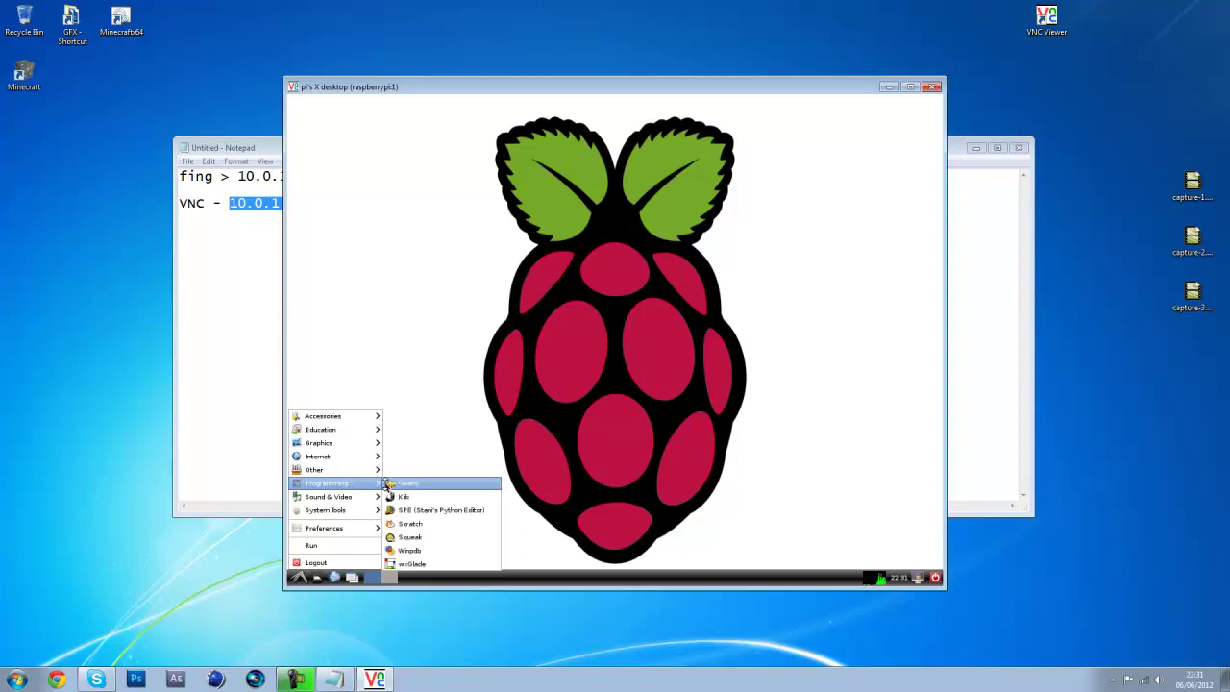
pyautogui.click(389, 485)
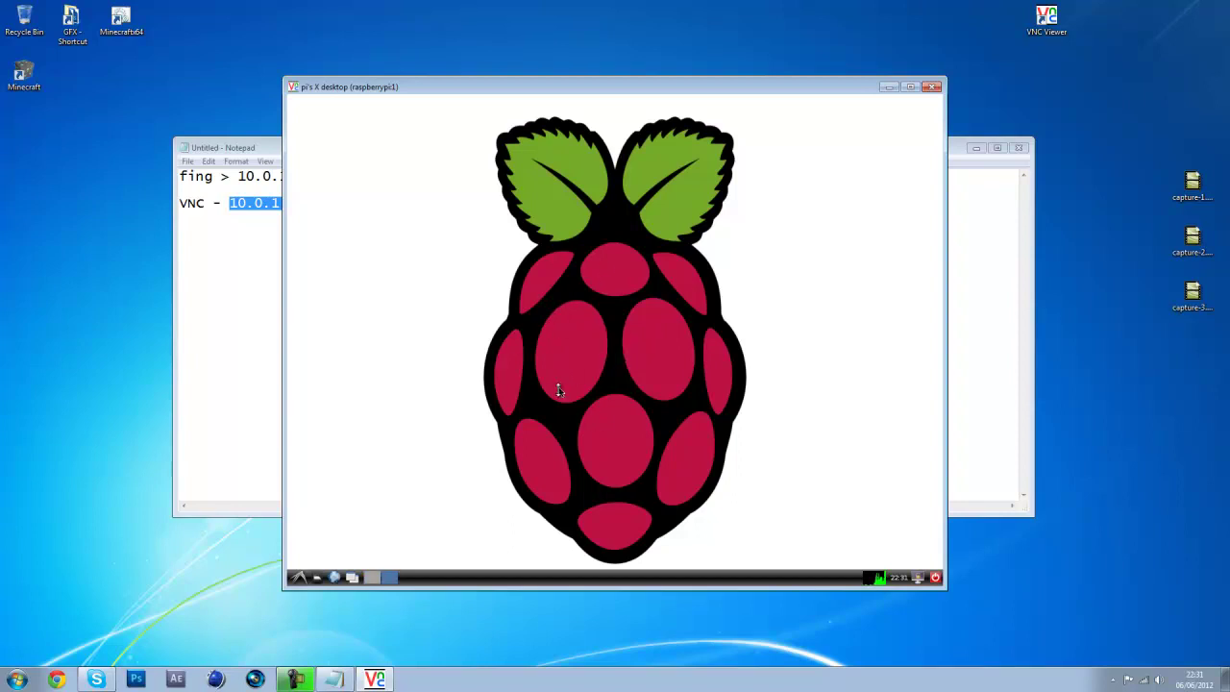
pyautogui.scroll(1, 558, 389)
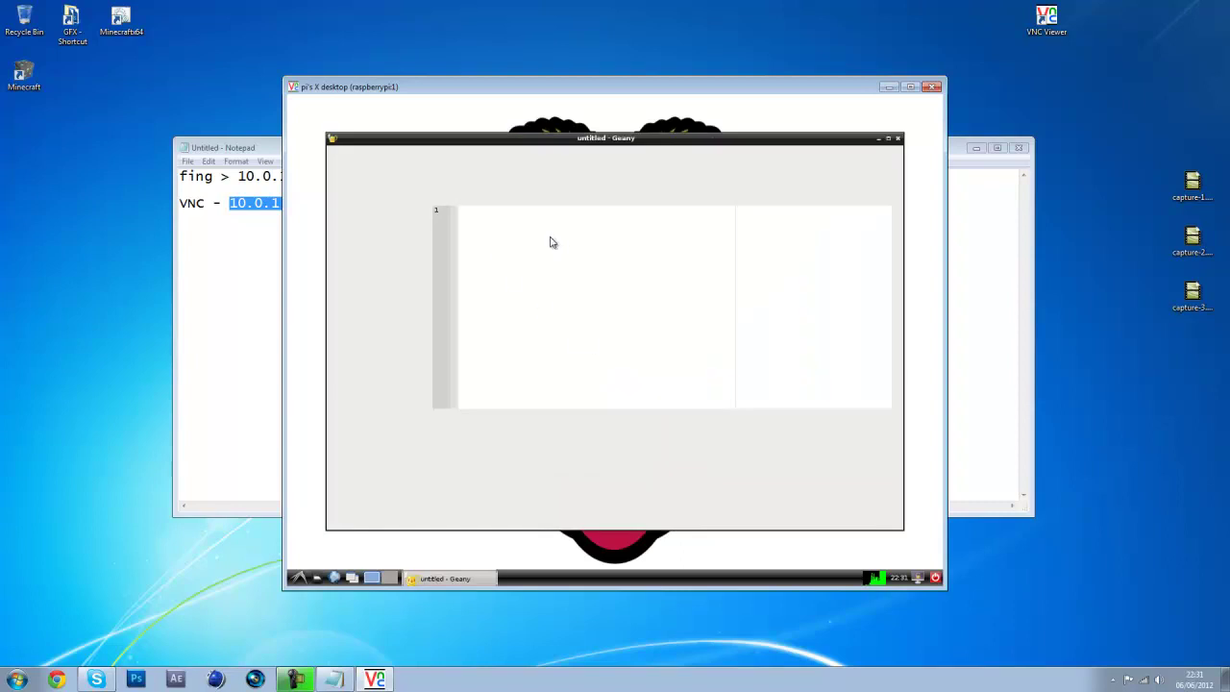
# Close Geany and the remote Pi desktop window, then select all text in the Notepad notes
pyautogui.click(898, 139)
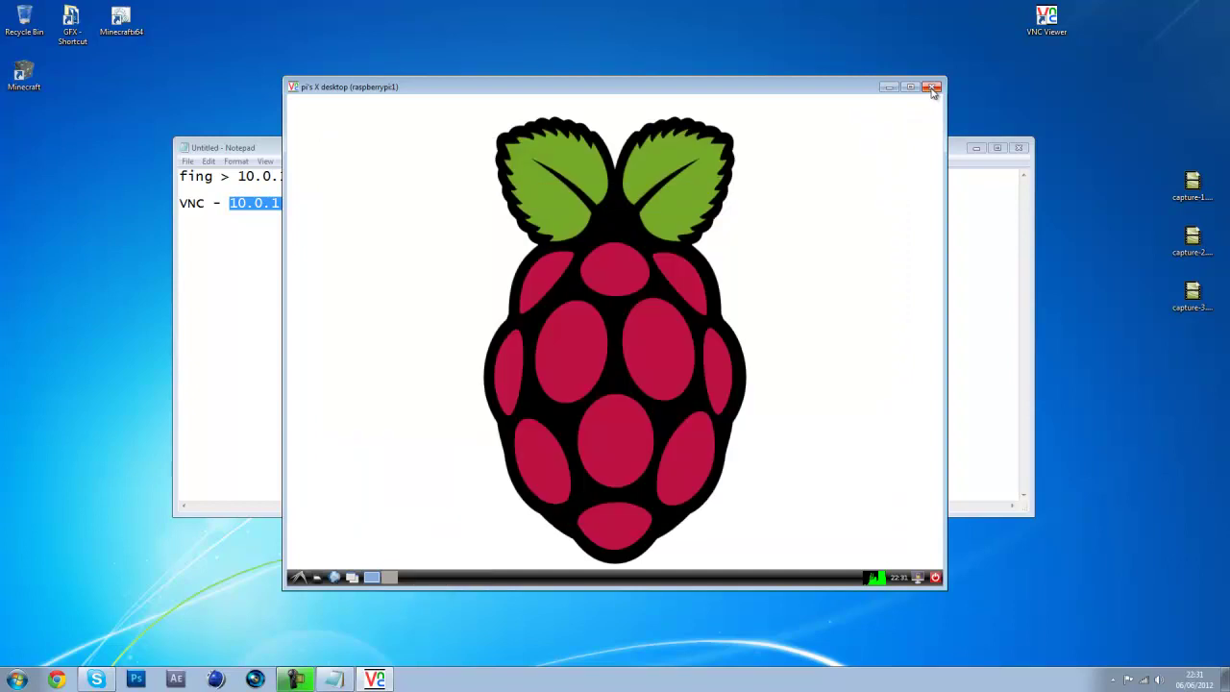
pyautogui.click(932, 88)
pyautogui.click(516, 306)
pyautogui.hotkey('ctrl', 'a')
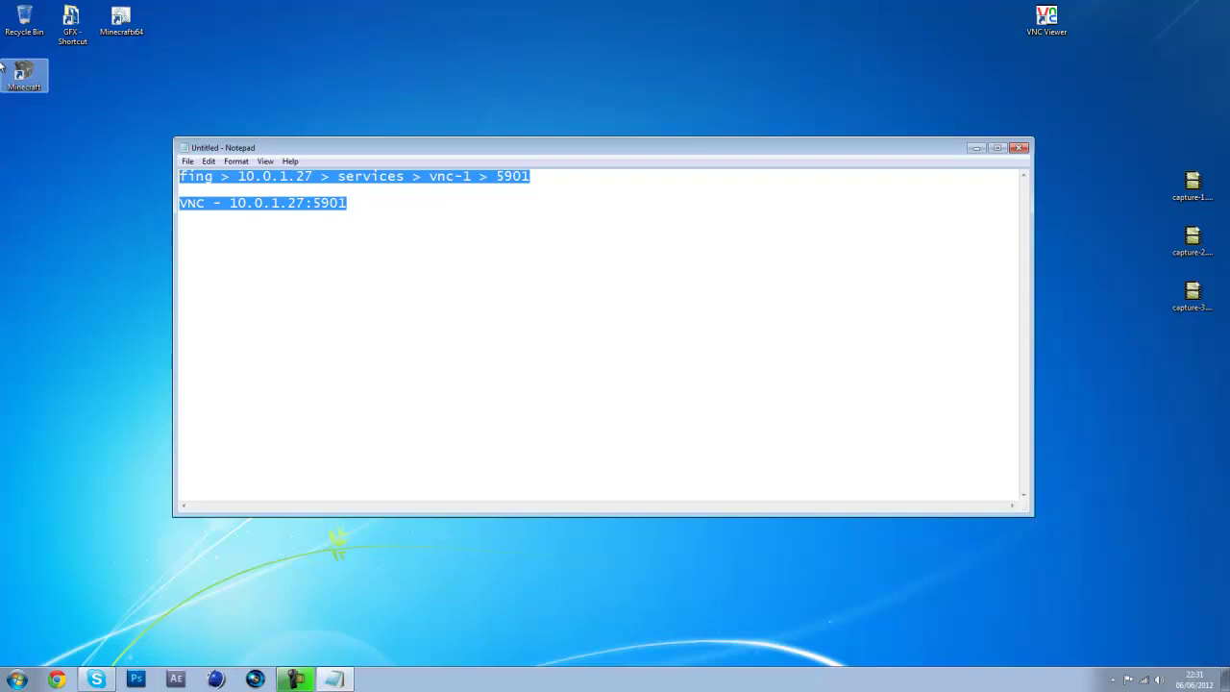
# Replace the notes with 'ssh', then enter download.com as Chrome's address
pyautogui.write('ssh')
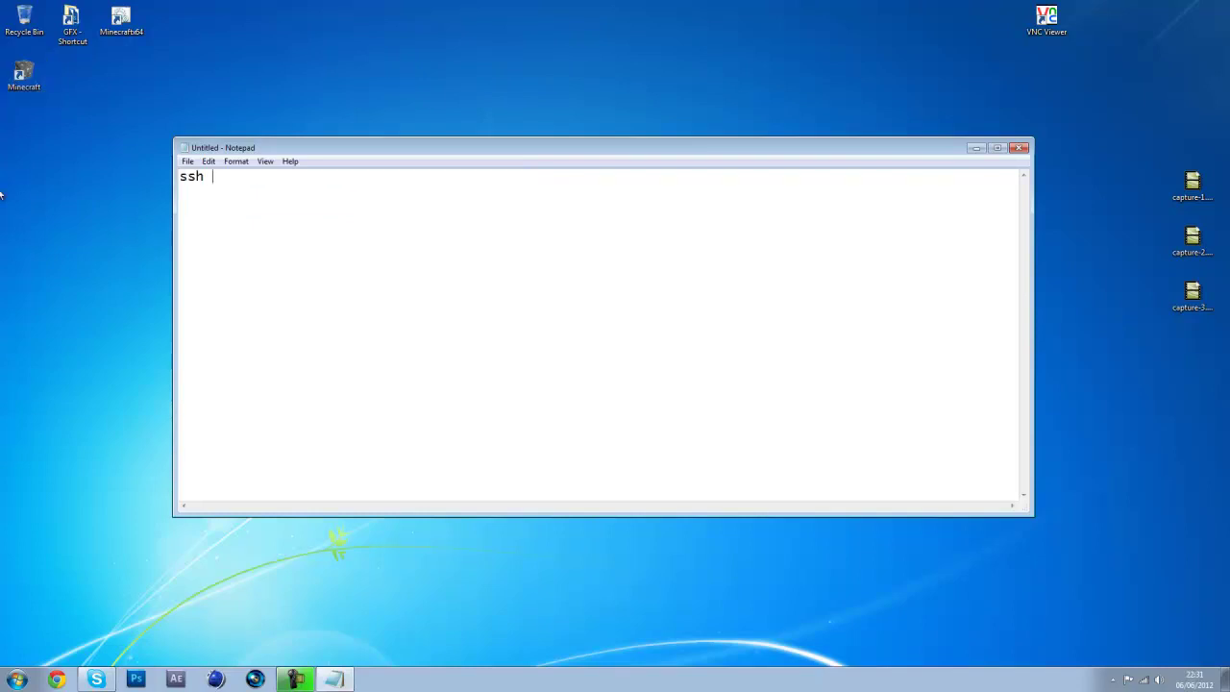
pyautogui.click(56, 679)
pyautogui.click(16, 679)
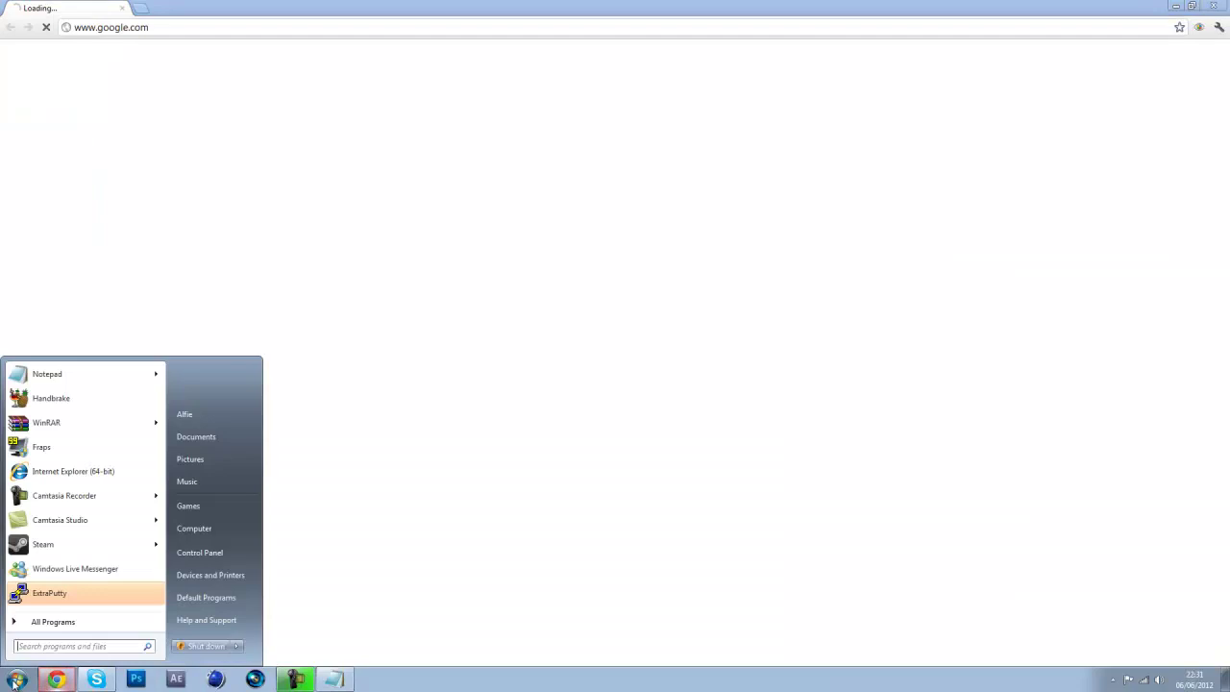
pyautogui.click(12, 675)
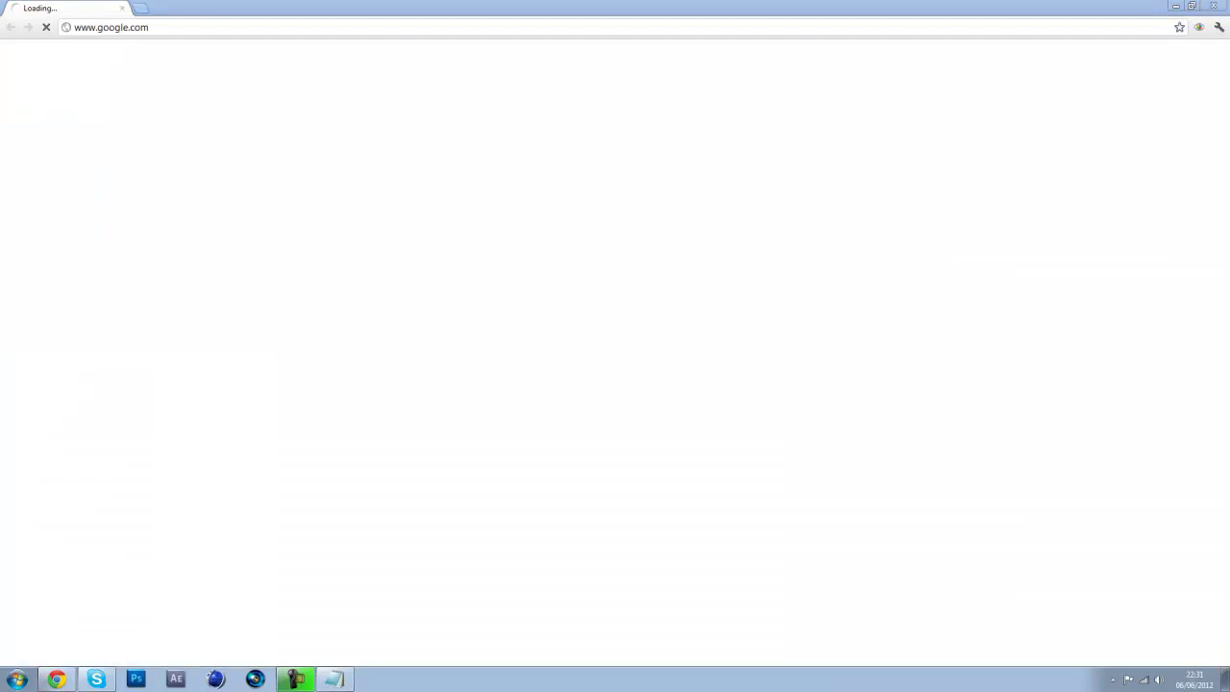
pyautogui.click(218, 32)
pyautogui.write('down')
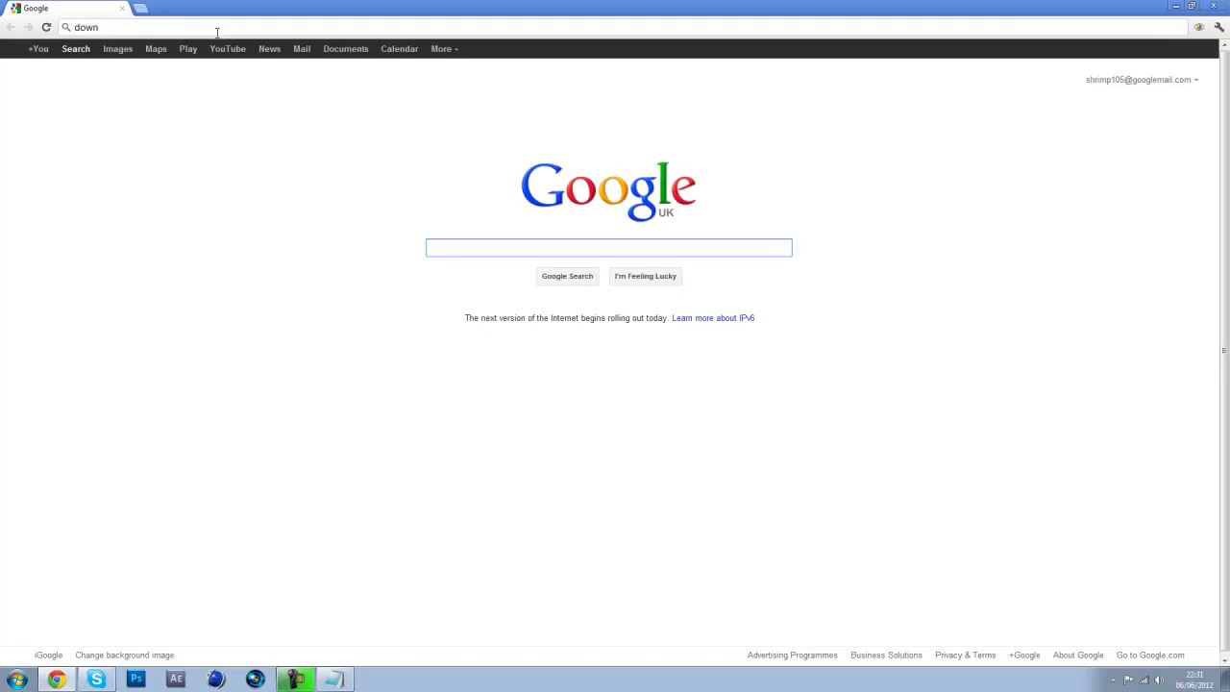
pyautogui.write('oaload.com')
# Search download.com for 'putty' and open the free PuTTY 0.6 (2.17MB) product page
pyautogui.press('Return')
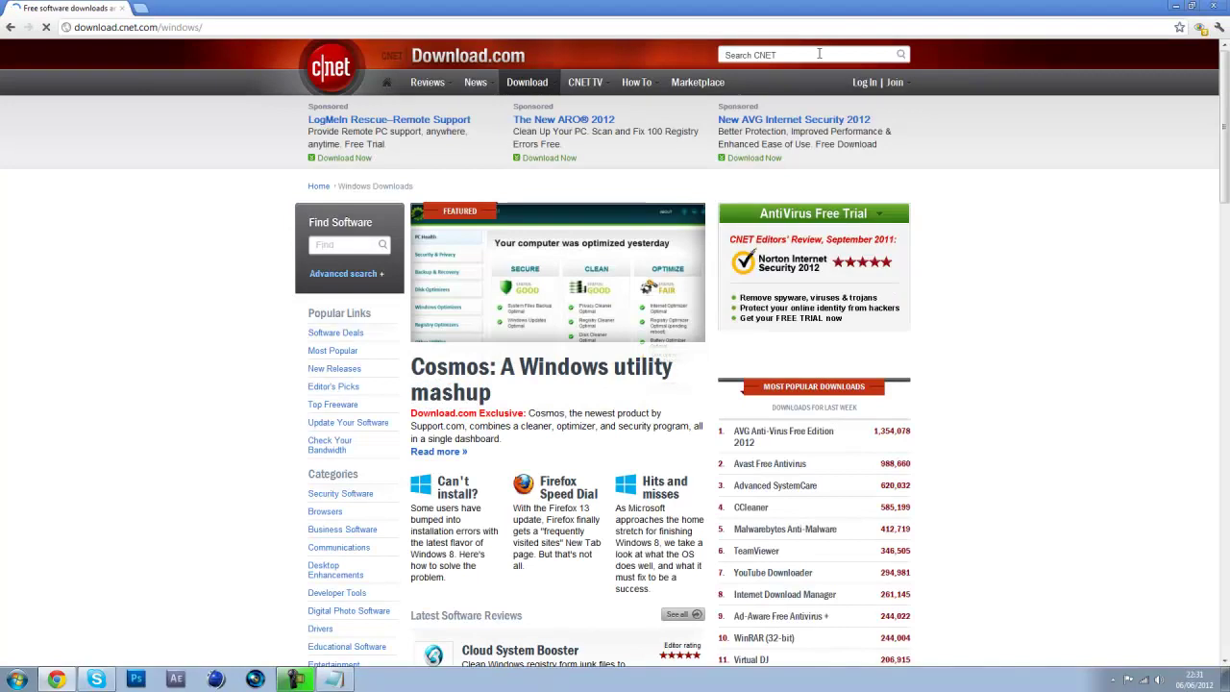
pyautogui.click(818, 53)
pyautogui.write('putty')
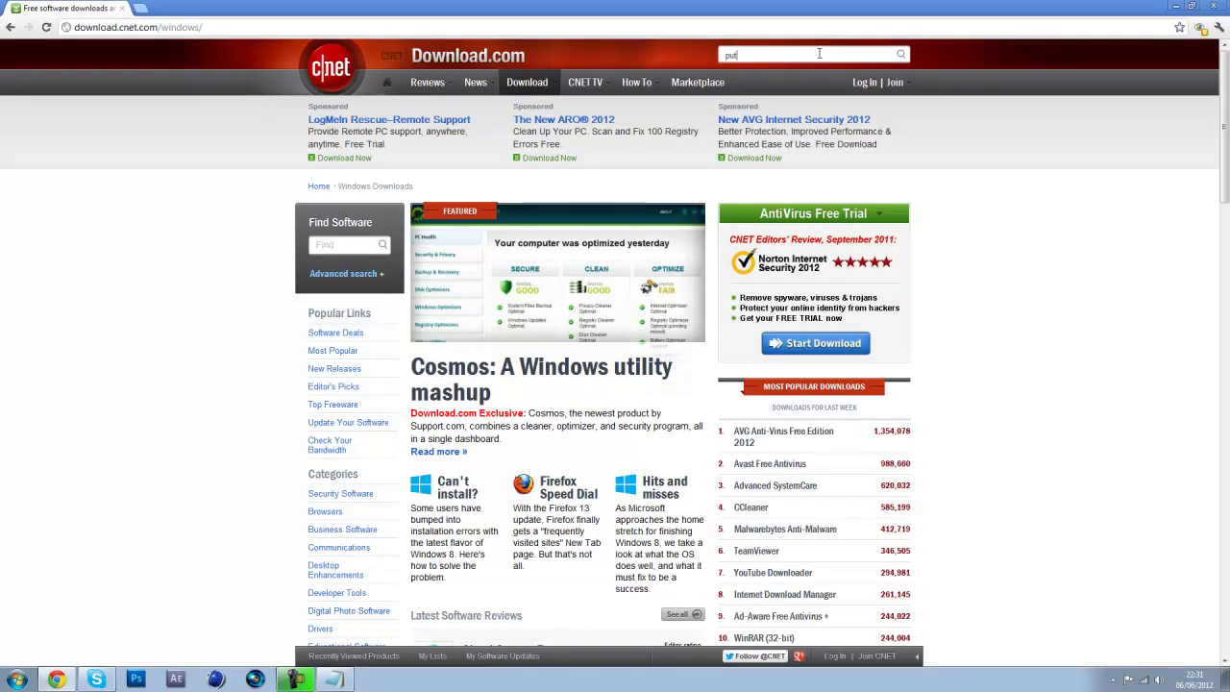
pyautogui.click(860, 117)
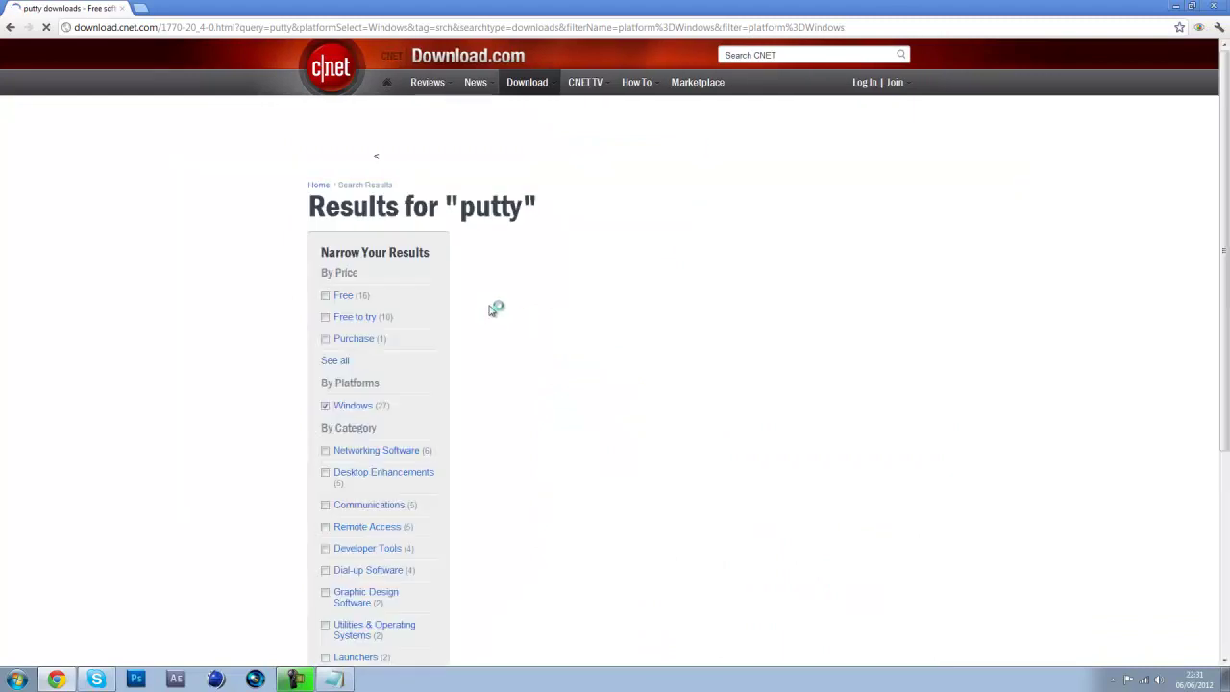
pyautogui.scroll(-3, 519, 319)
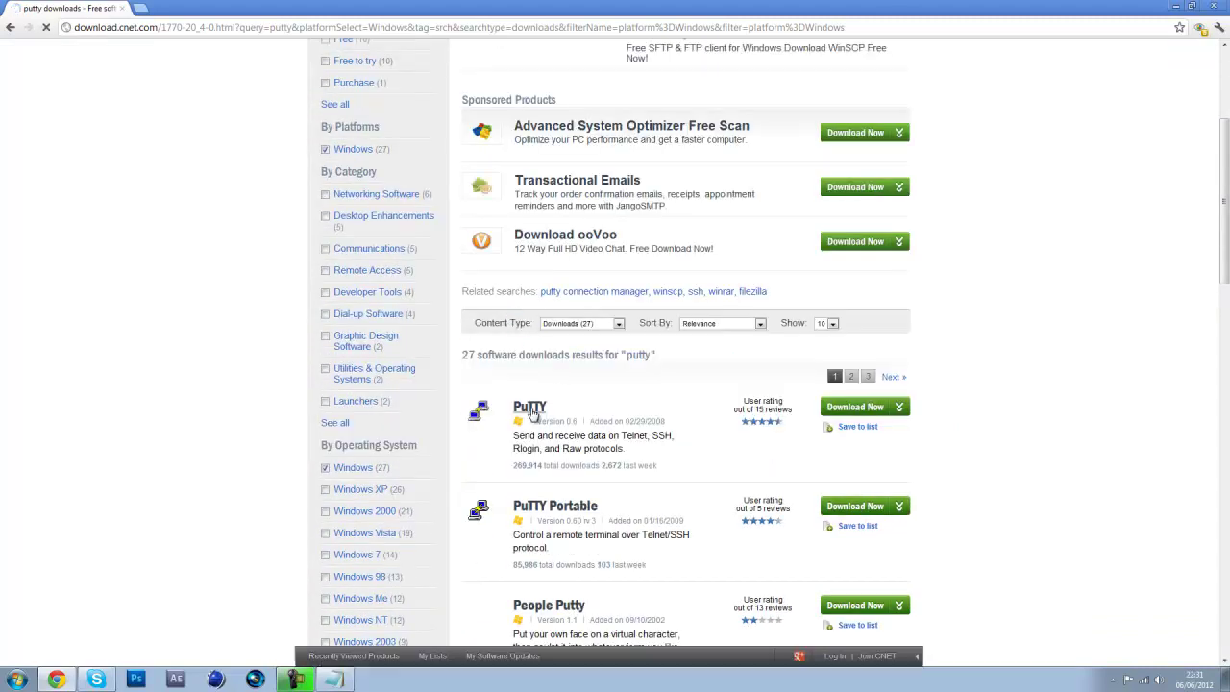
pyautogui.moveTo(553, 436); pyautogui.dragTo(626, 438)
pyautogui.click(625, 437)
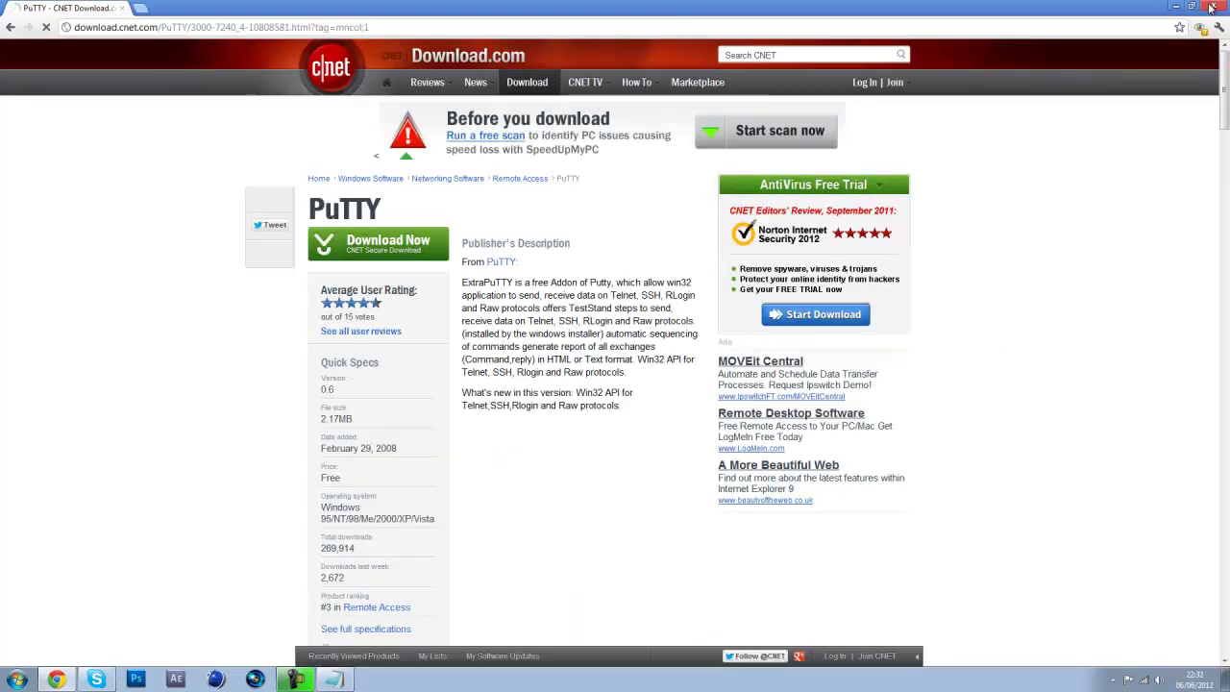
pyautogui.click(754, 26)
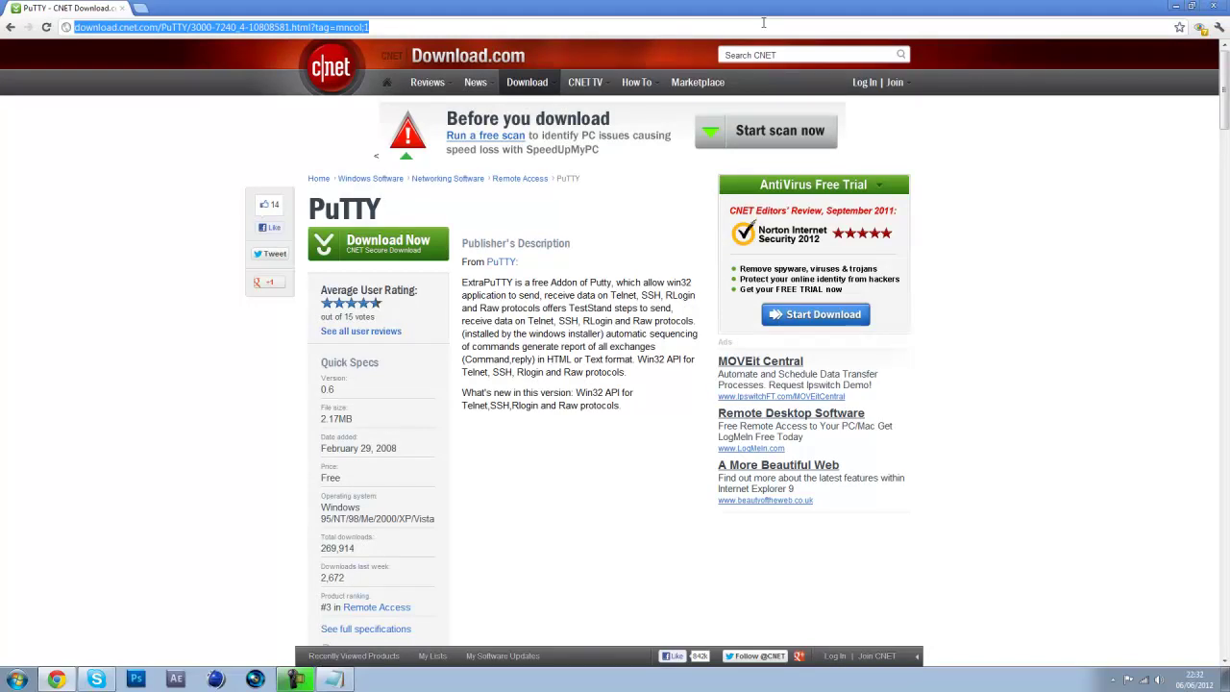
# Search Google for 'remote desktop vnc', dismiss the AVG threat alert, and minimize Chrome
pyautogui.write('remot')
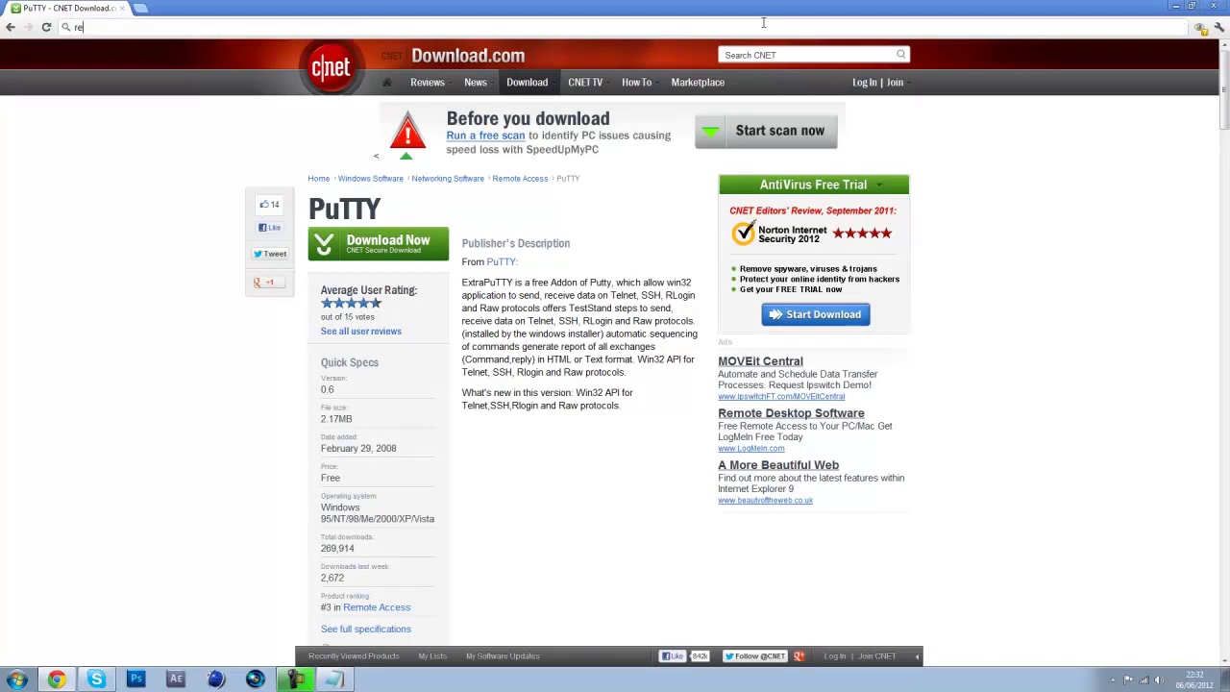
pyautogui.write('e desktop vnc')
pyautogui.press('Return')
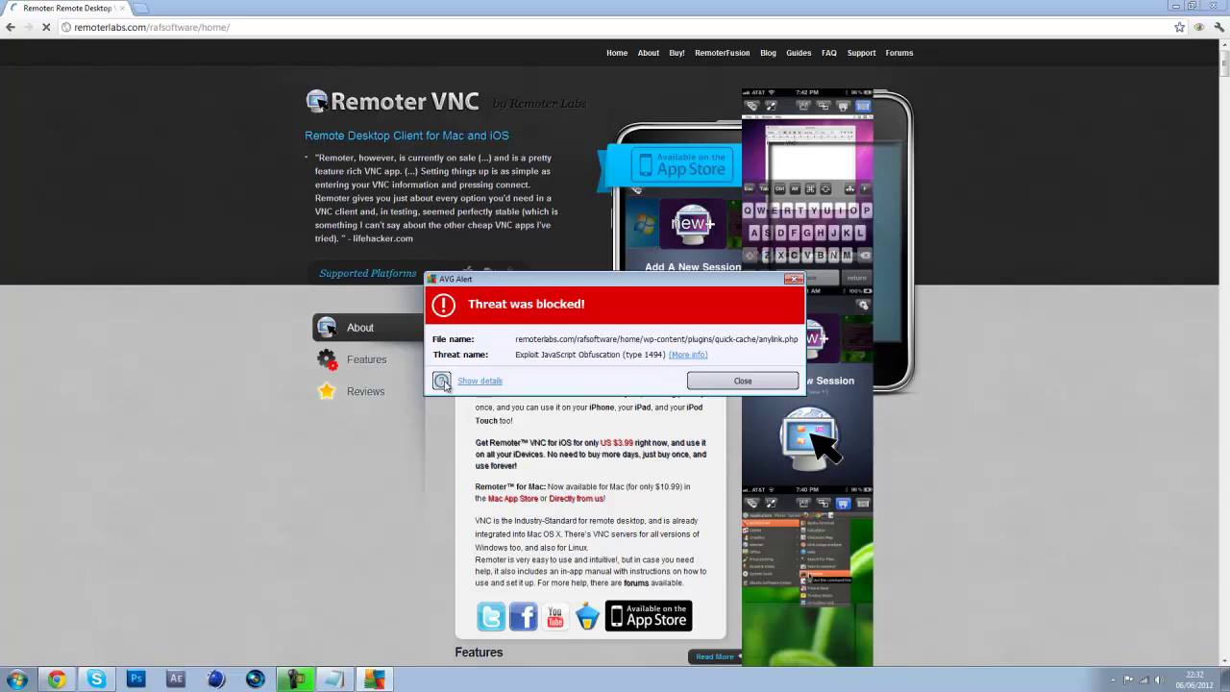
pyautogui.click(743, 381)
pyautogui.click(9, 27)
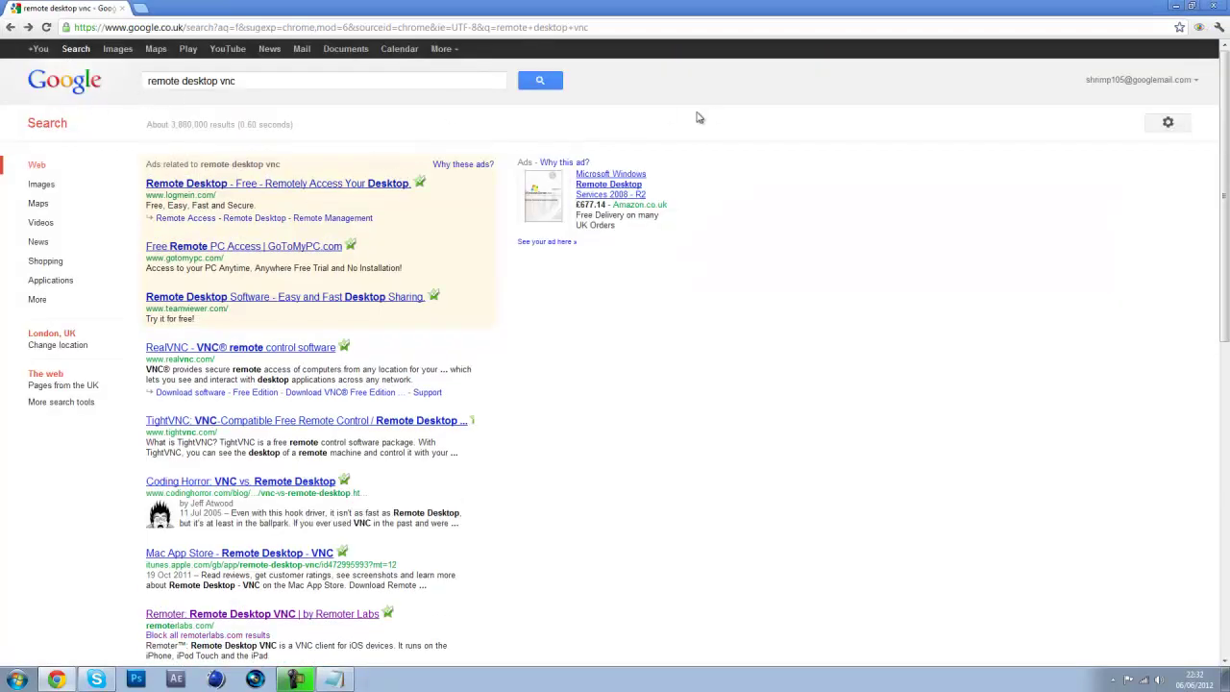
pyautogui.click(1174, 6)
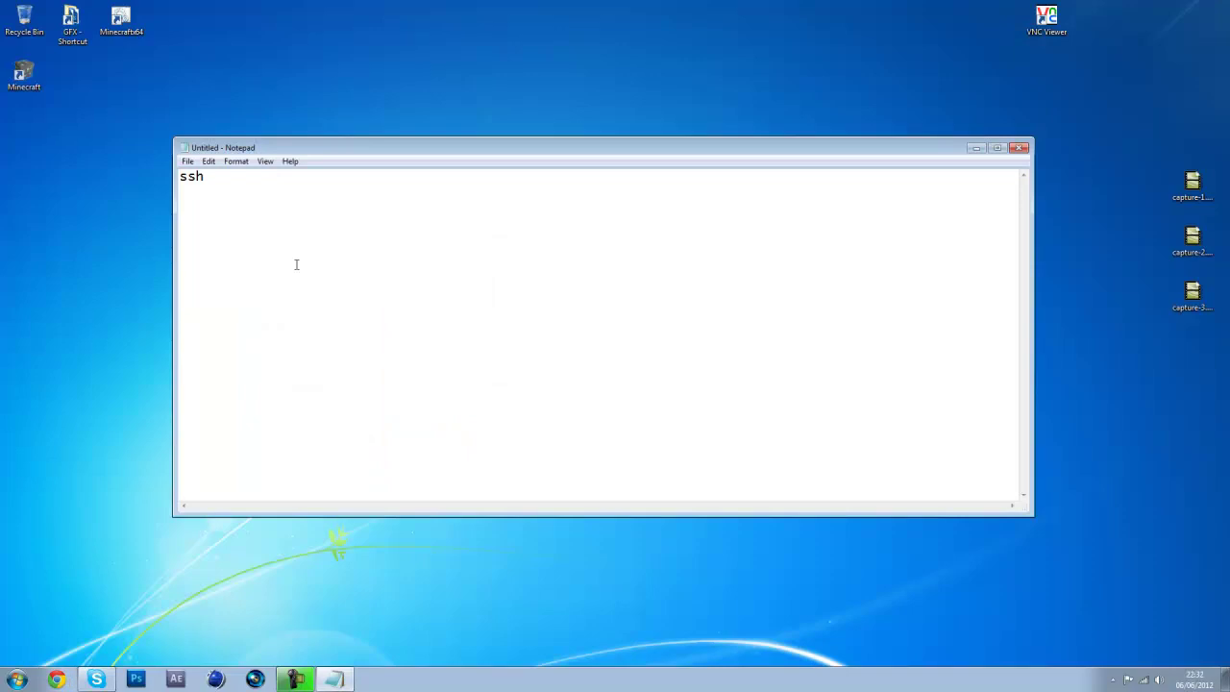
# Add '> putty' to the notes, launch PuTTY, and connect via SSH to 10.0.1.27
pyautogui.write('> putty')
pyautogui.click(16, 679)
pyautogui.write('putty')
pyautogui.press('Return')
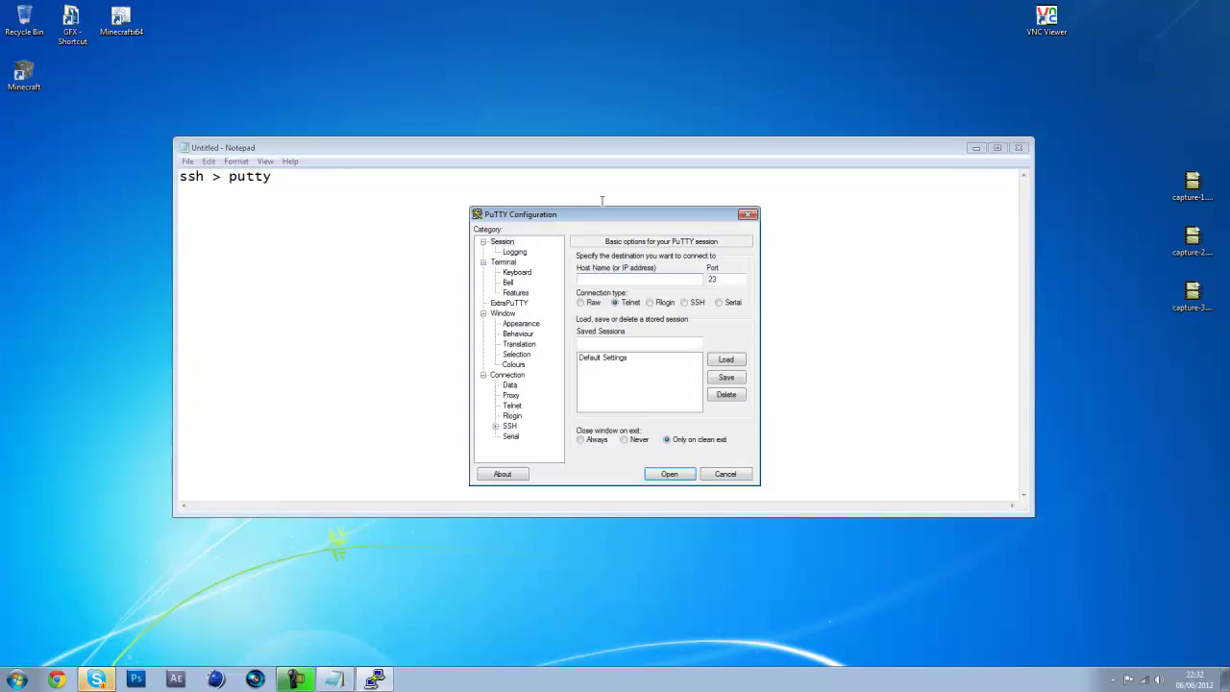
pyautogui.click(686, 303)
pyautogui.click(718, 279)
pyautogui.click(624, 282)
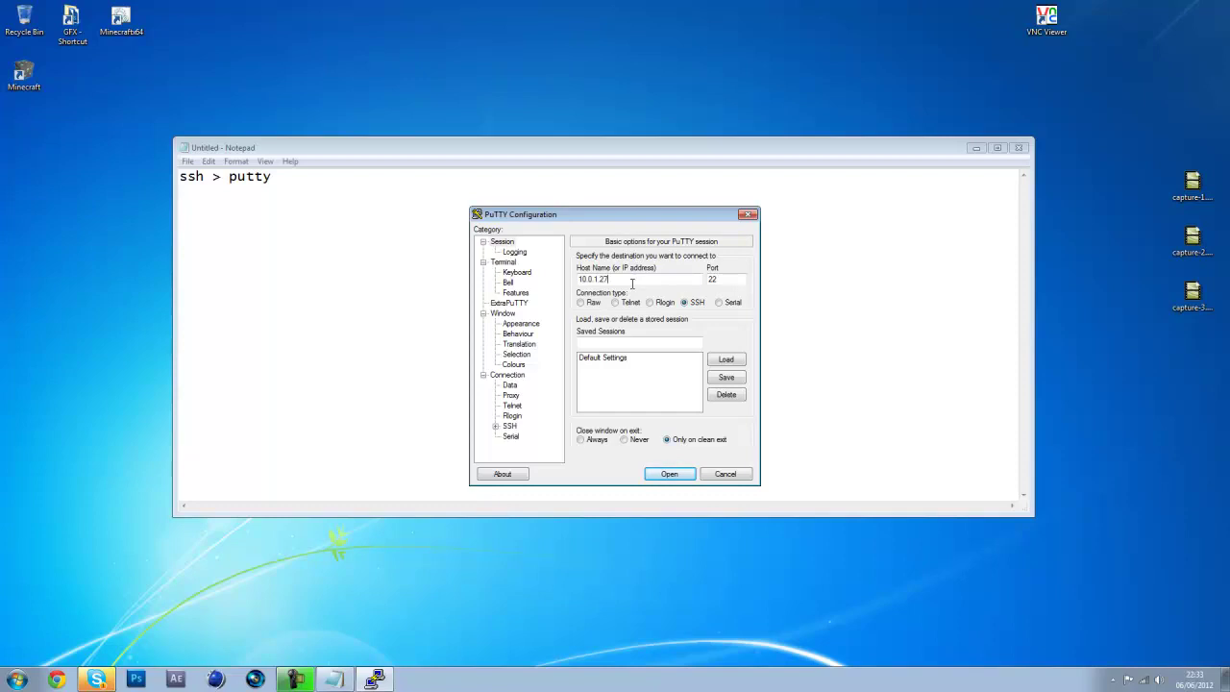
pyautogui.press('Return')
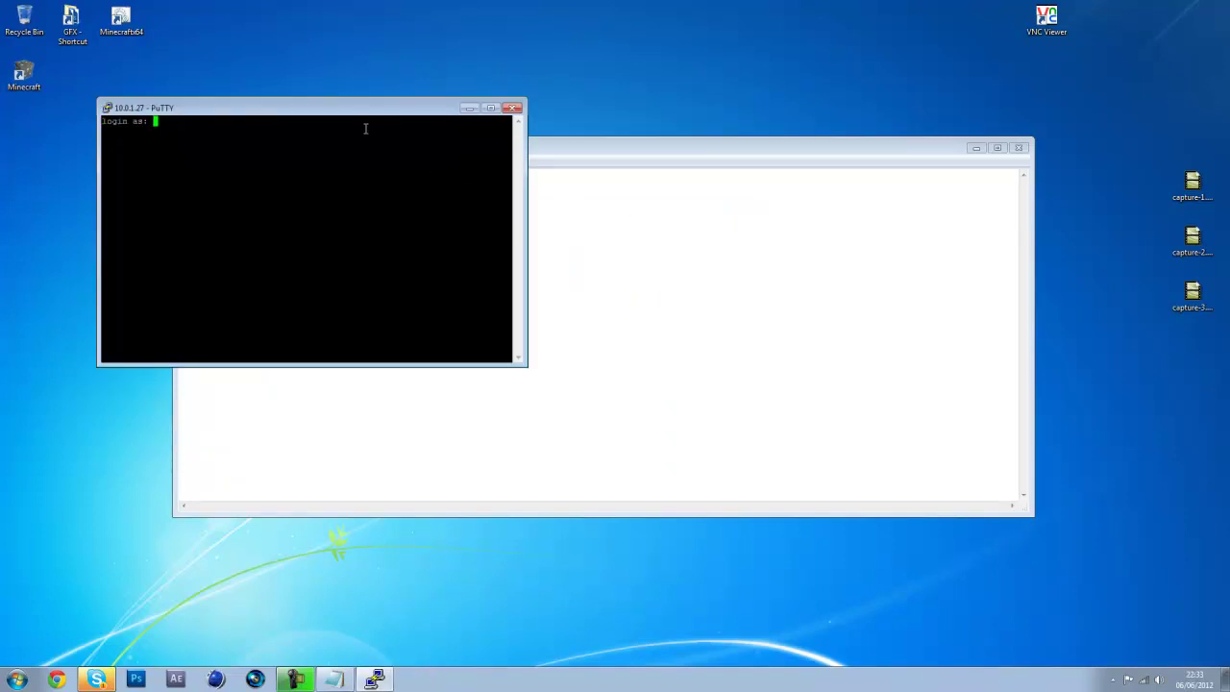
# Log in with the Pi's username and password, run sudo -s for root, then close PuTTY
pyautogui.moveTo(350, 115); pyautogui.dragTo(649, 386)
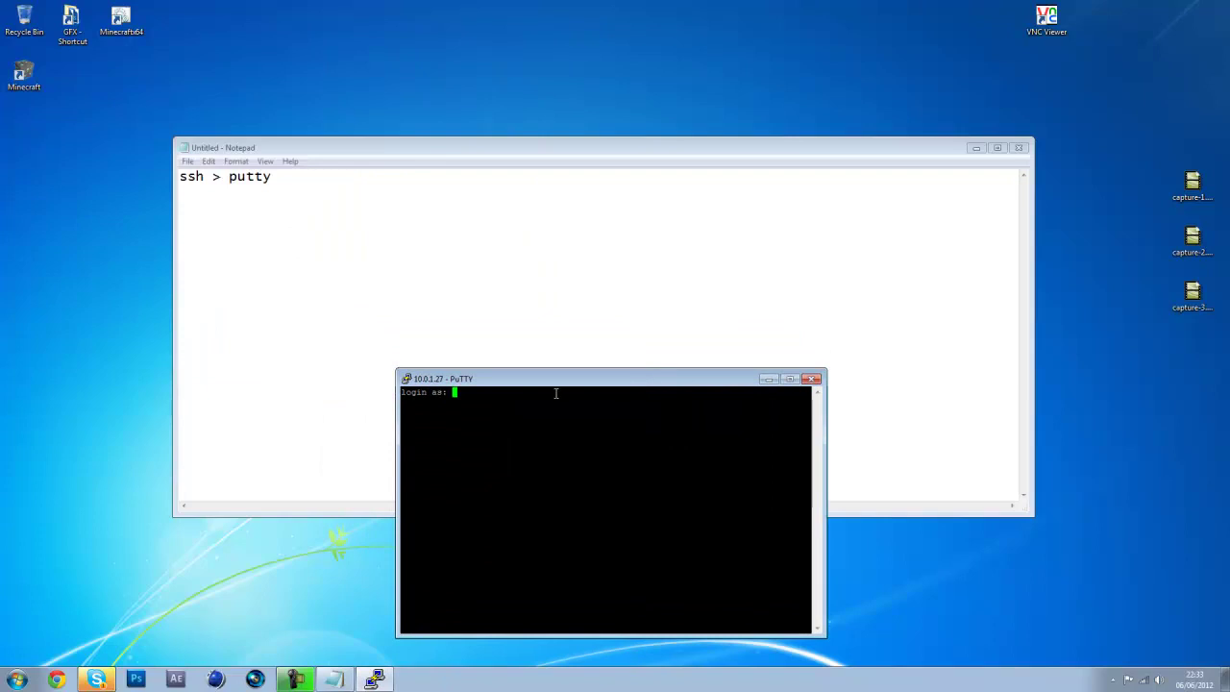
pyautogui.write('pi')
pyautogui.press('Return')
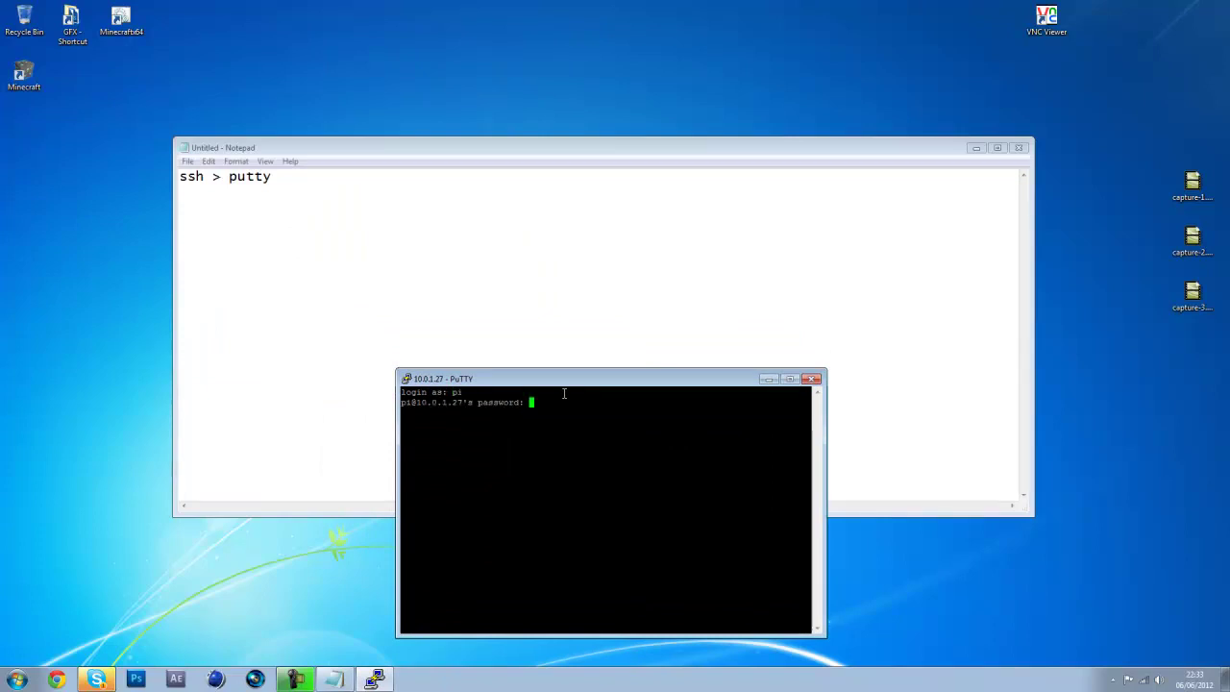
pyautogui.press('Return')
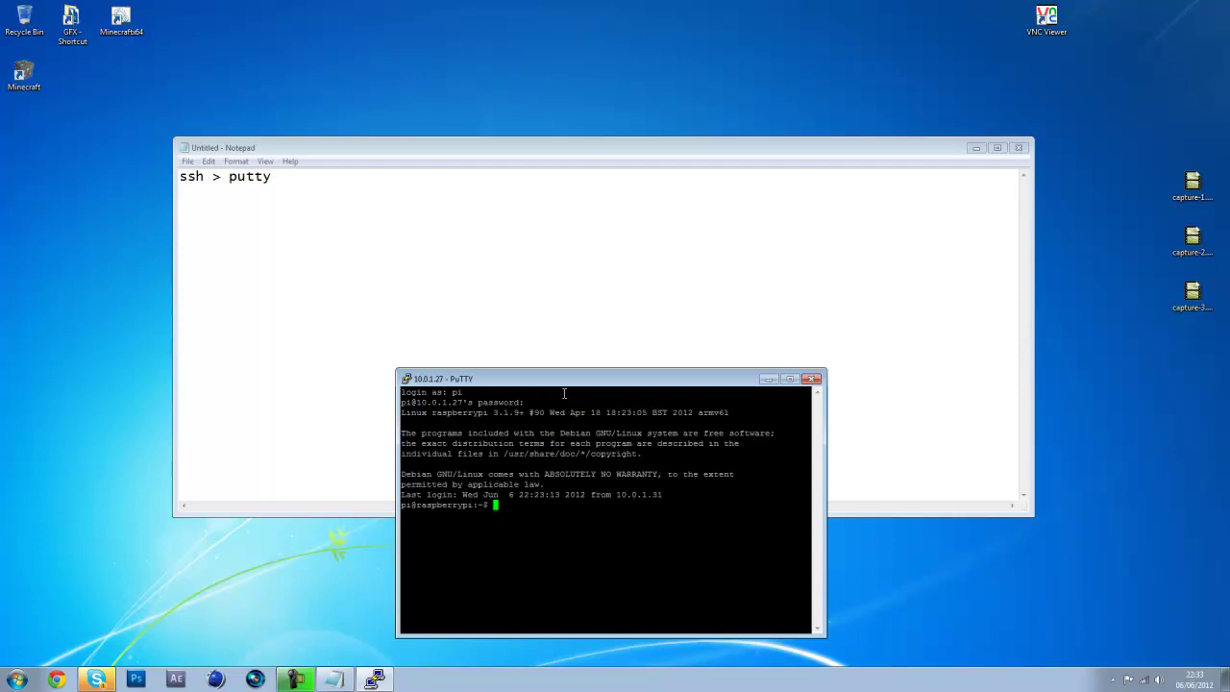
pyautogui.write('sudo -s')
pyautogui.press('Return')
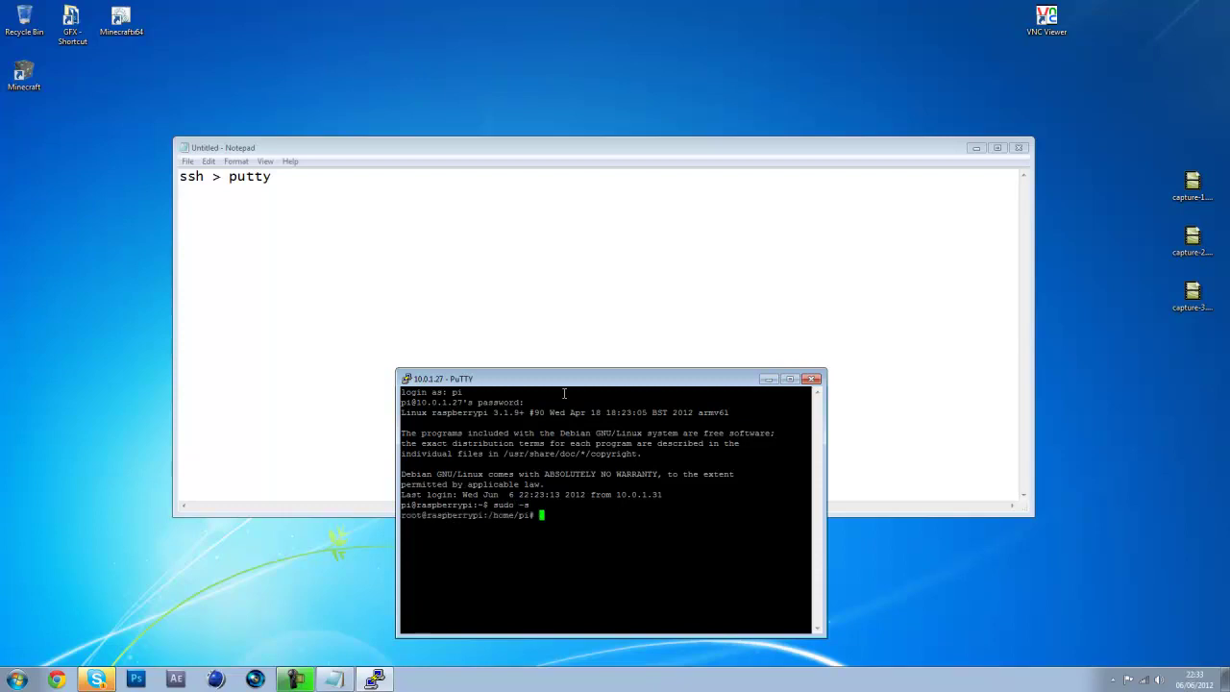
pyautogui.click(812, 379)
# Confirm ending the PuTTY session, then close Notepad choosing Don't Save
pyautogui.click(627, 382)
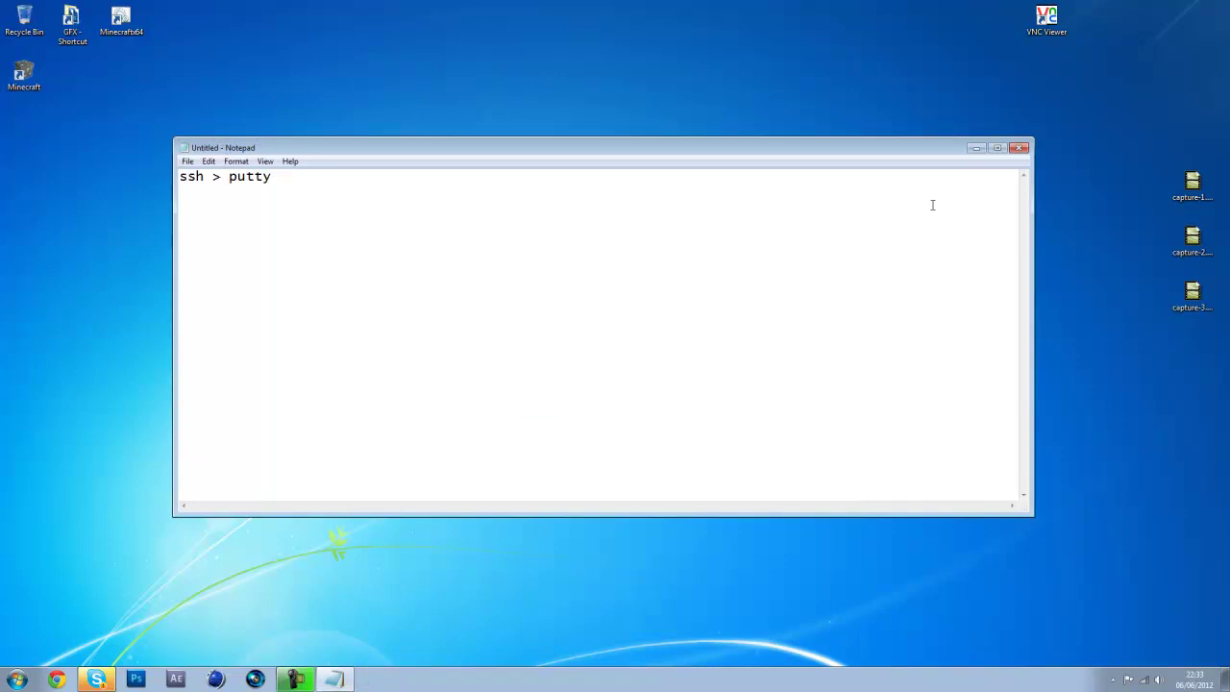
pyautogui.click(1013, 148)
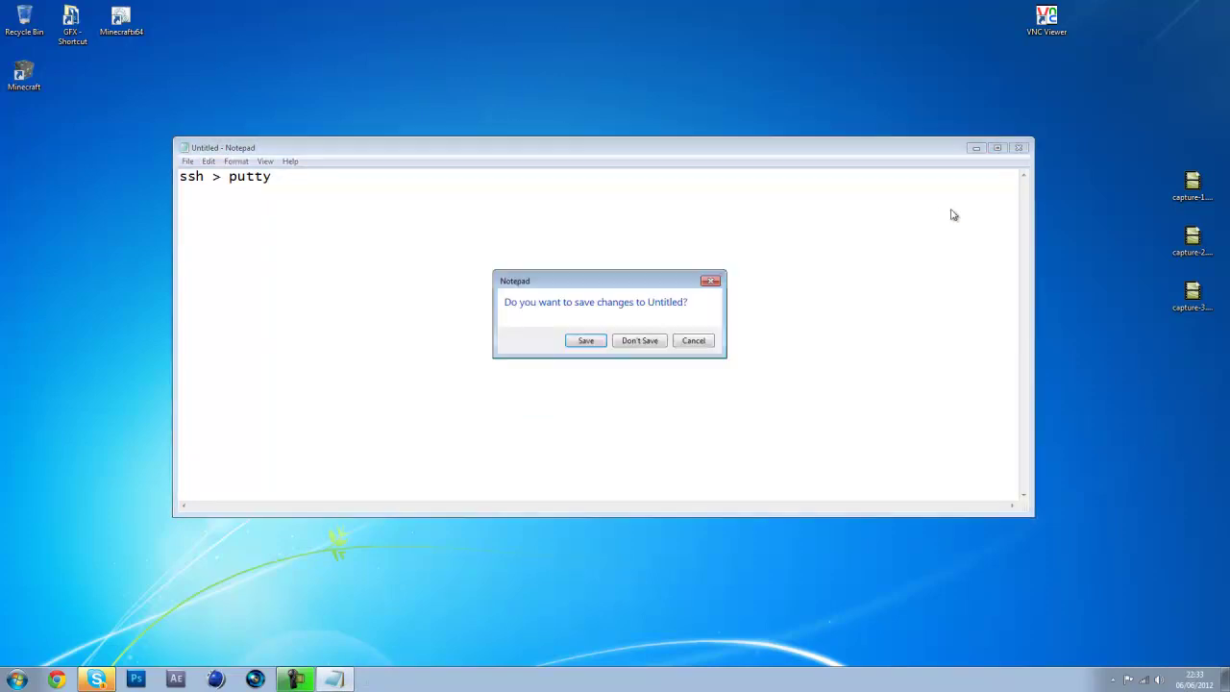
pyautogui.click(651, 342)
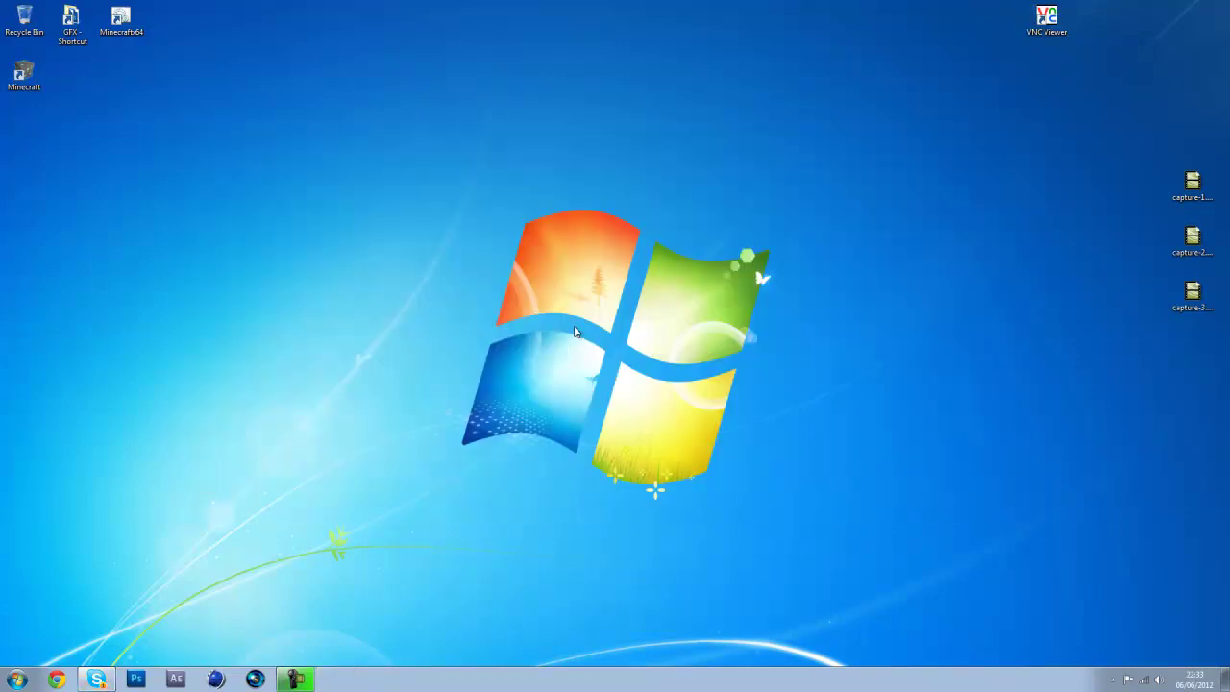